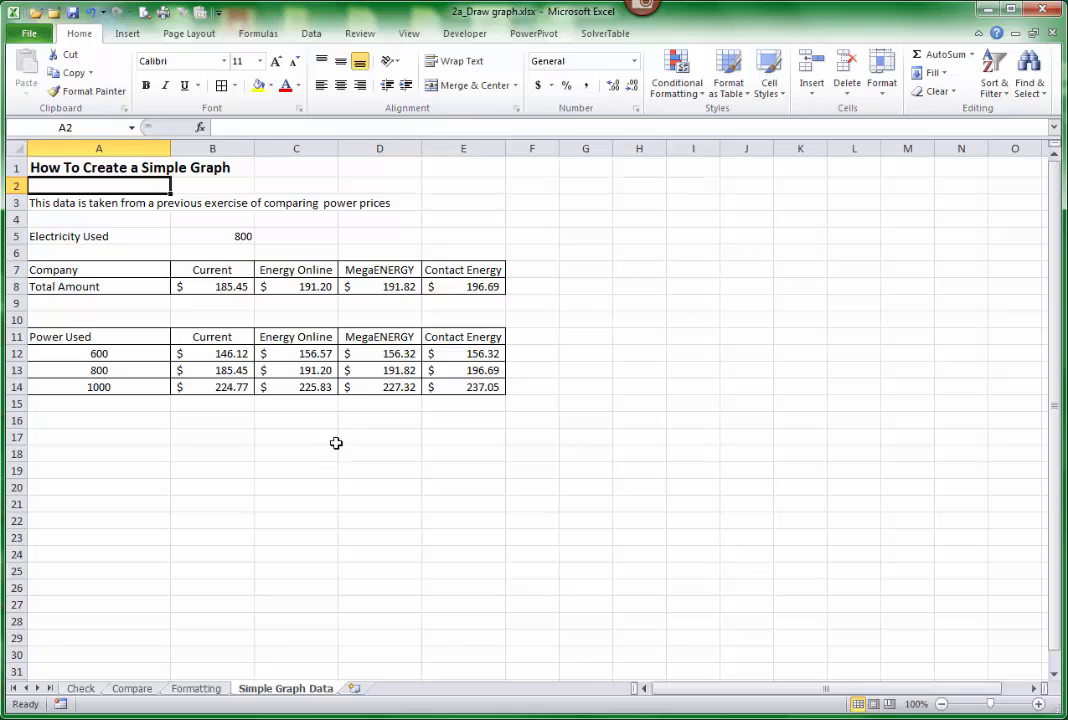
Select the company names and their total amounts in A7:E8 as the chart data.
{"action": "left_click_drag", "start_coordinate": [123, 268], "coordinate": [445, 285]}
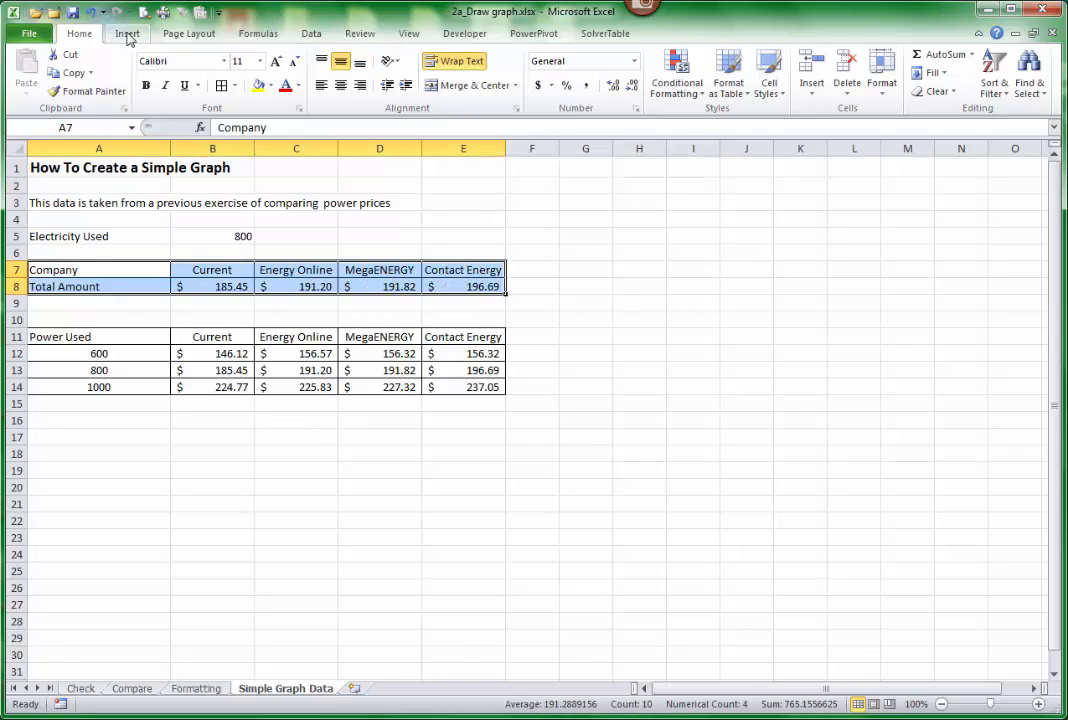
{"action": "left_click", "coordinate": [127, 34]}
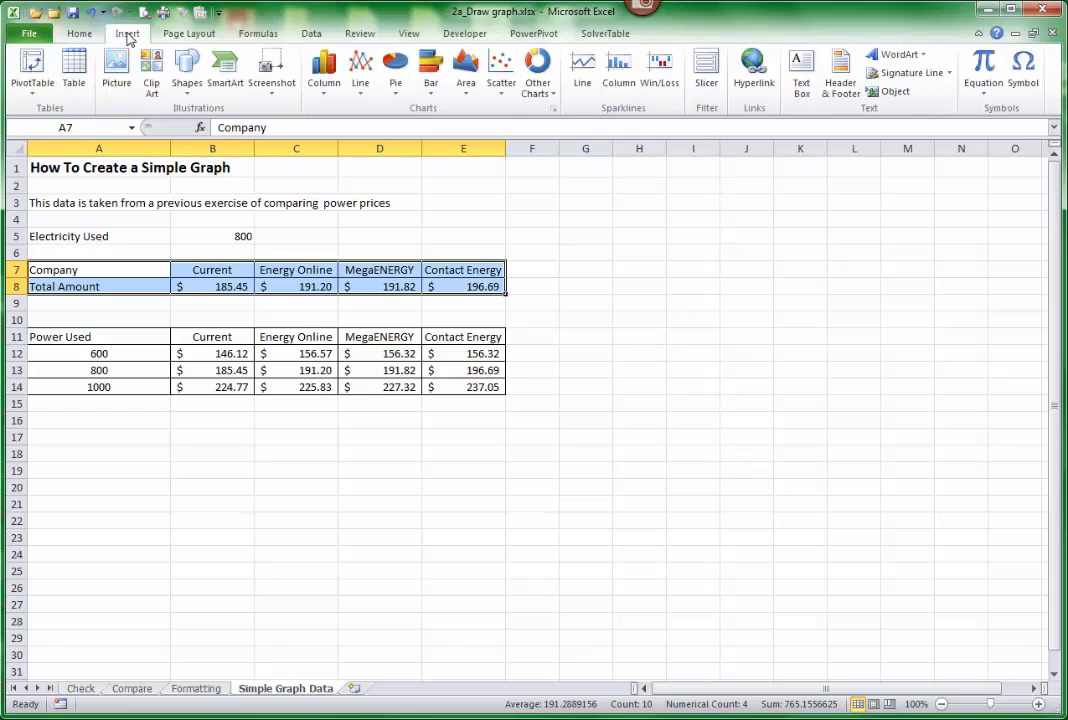
{"action": "left_click", "coordinate": [554, 113]}
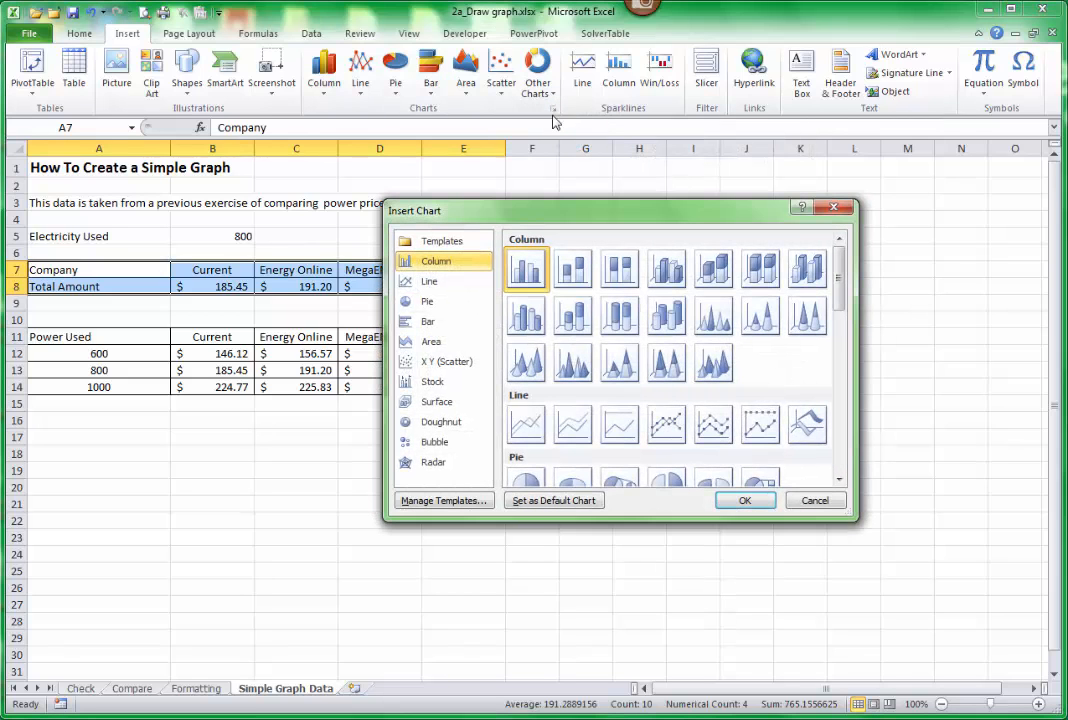
{"action": "left_click", "coordinate": [433, 247]}
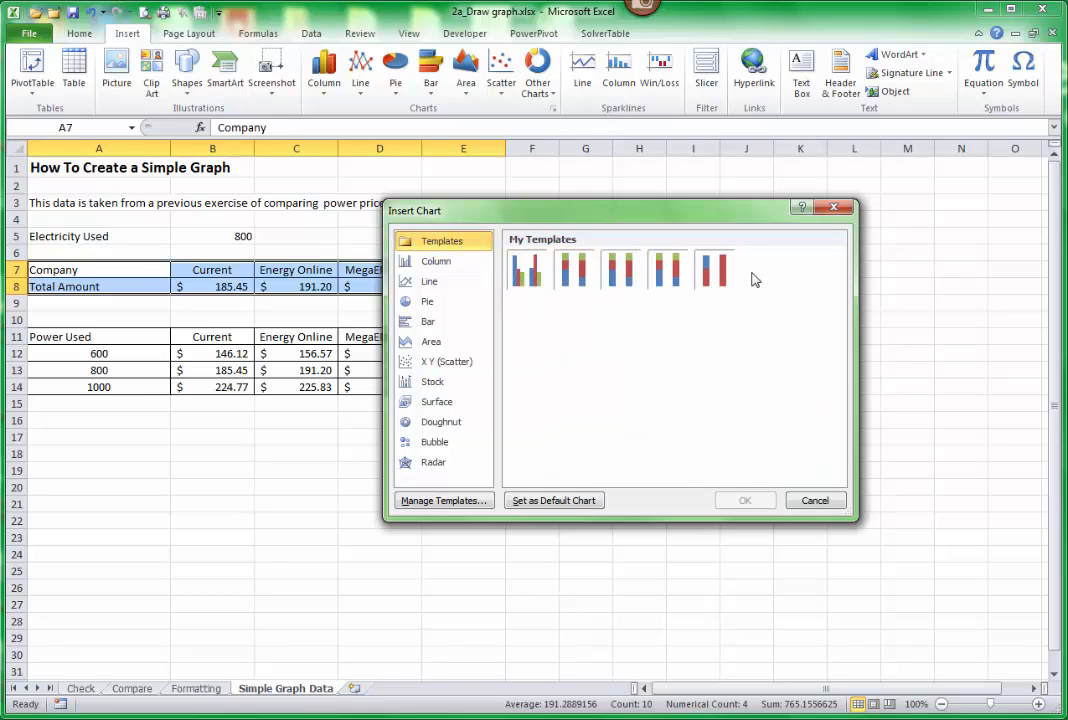
{"action": "left_click", "coordinate": [814, 503]}
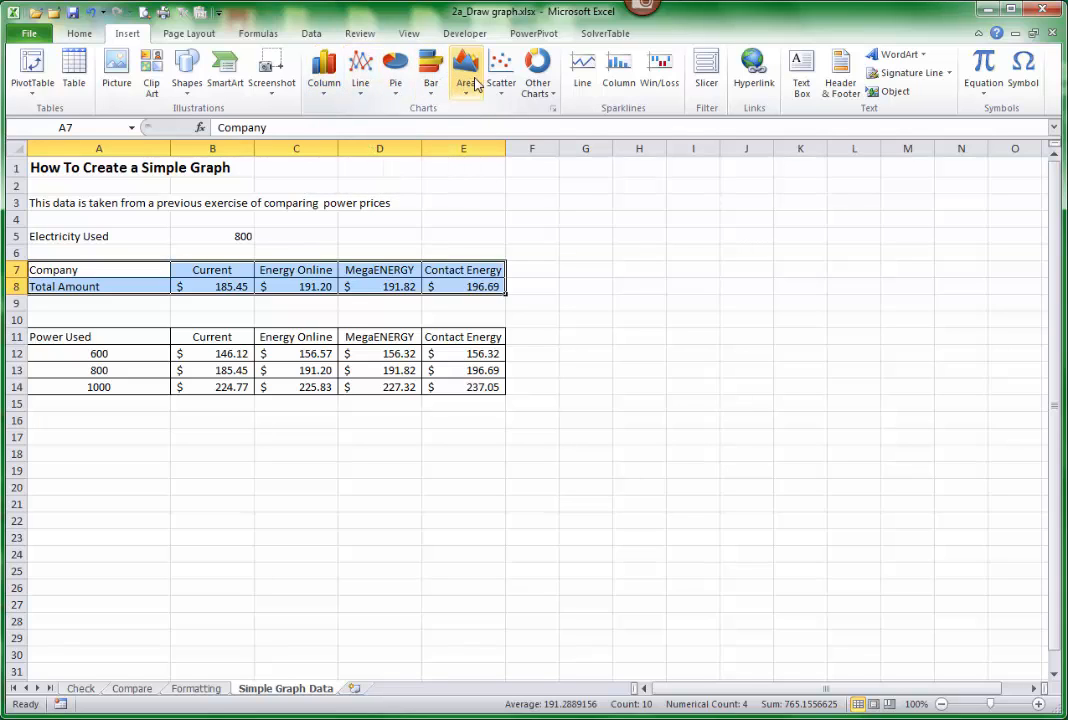
Insert a 2-D clustered column chart from the selected company totals.
{"action": "left_click", "coordinate": [325, 90]}
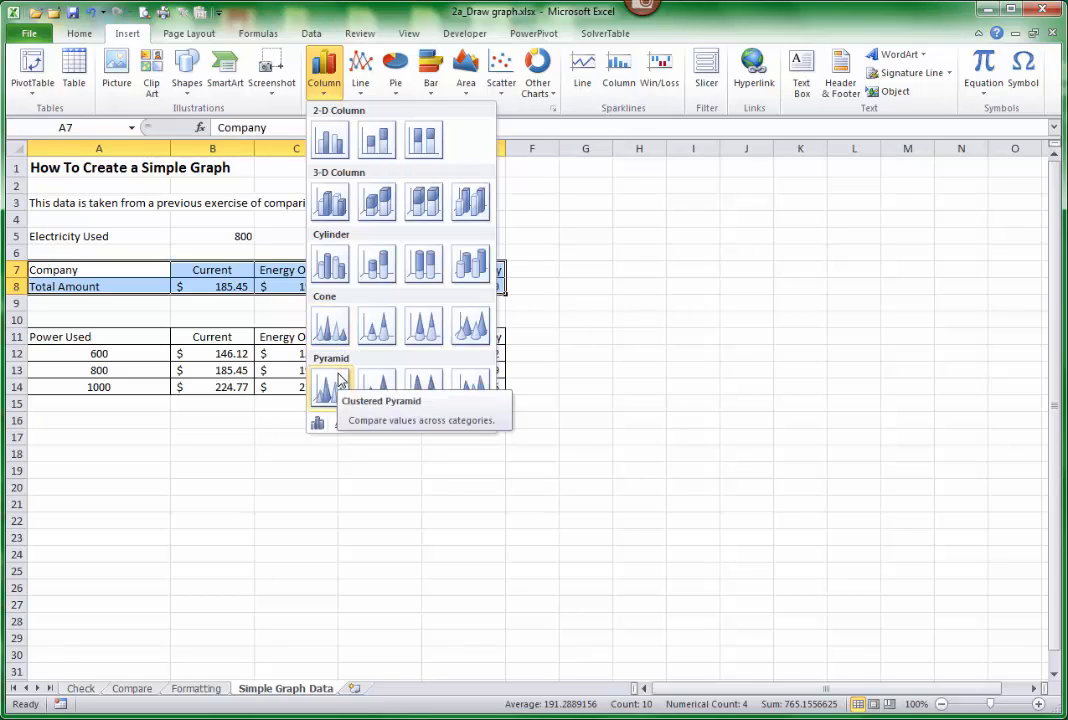
{"action": "left_click", "coordinate": [331, 141]}
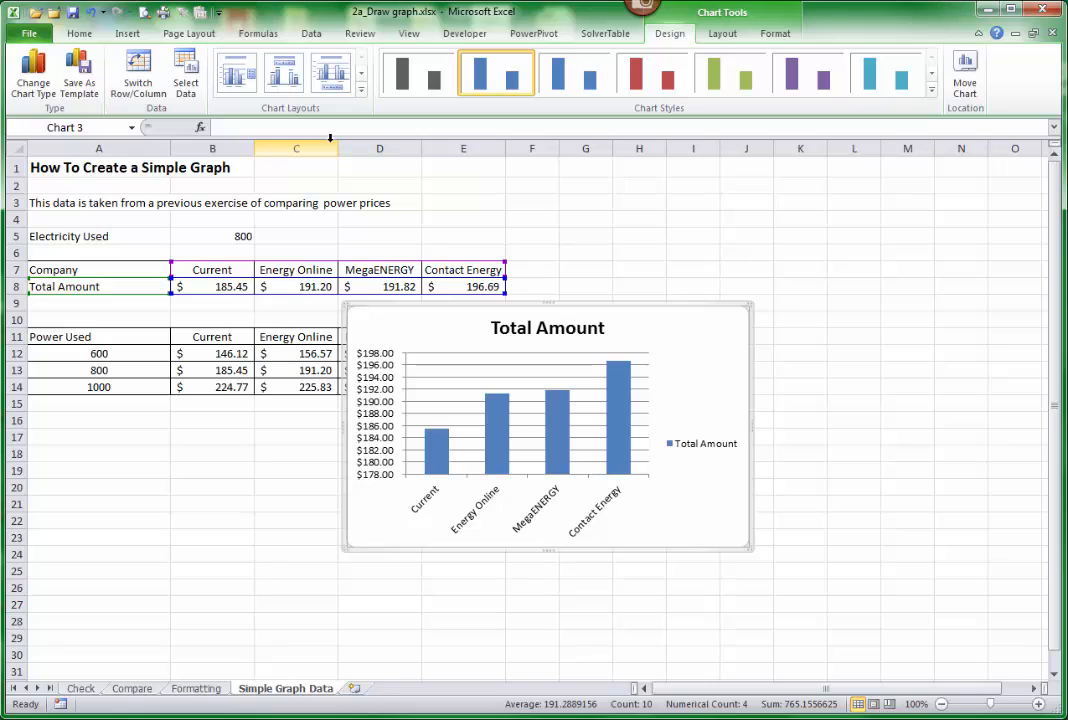
Replace the chart title with "Compare Power Prices".
{"action": "left_click", "coordinate": [724, 35]}
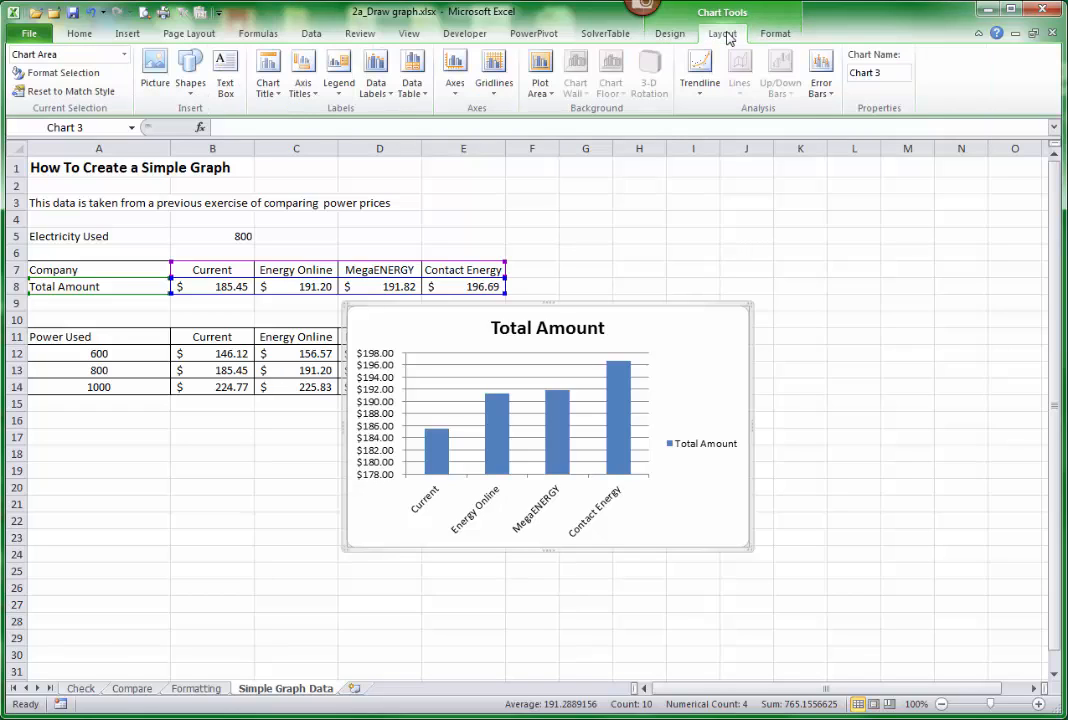
{"action": "left_click", "coordinate": [529, 333]}
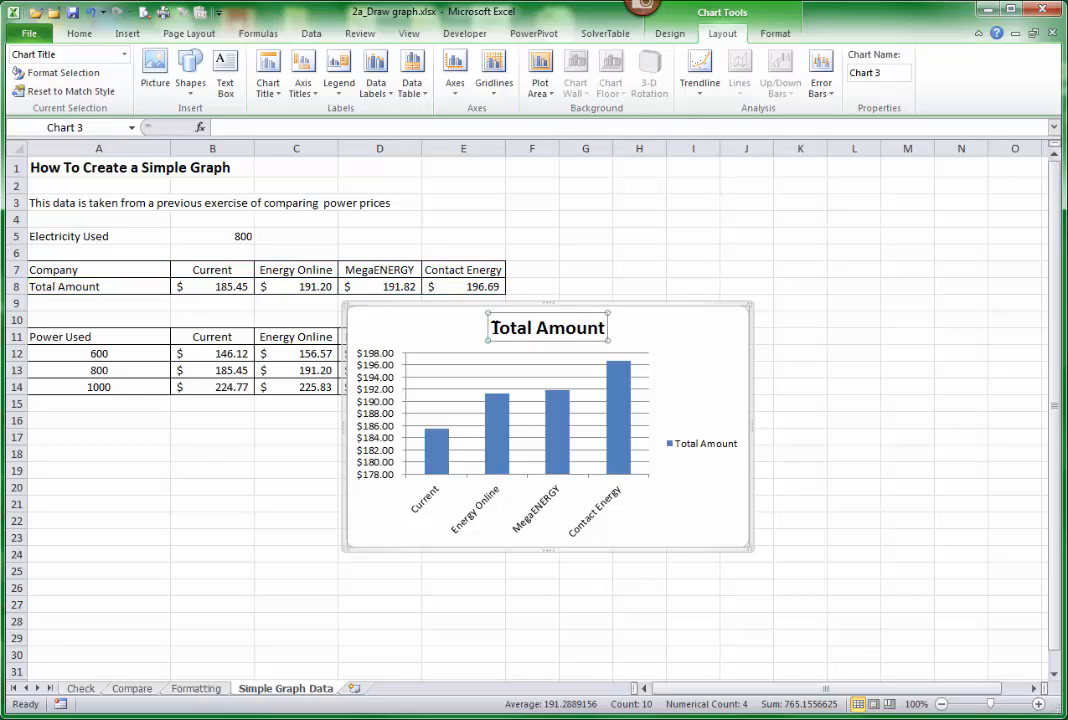
{"action": "triple_click", "coordinate": [581, 328]}
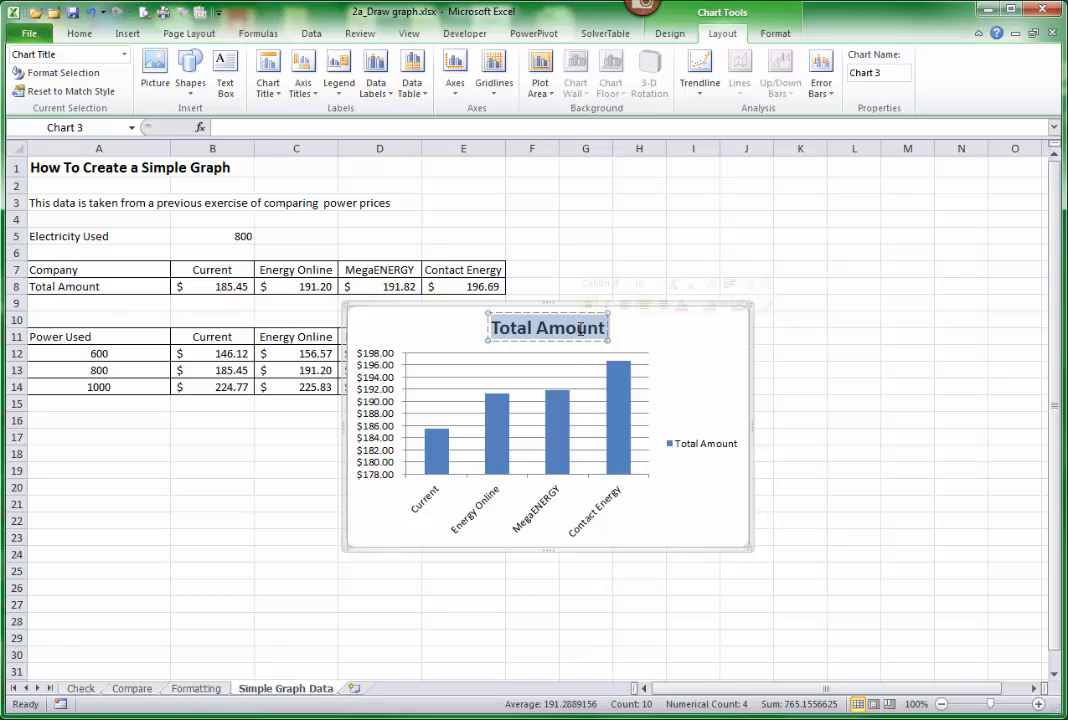
{"action": "type", "text": "Compare Power Prices"}
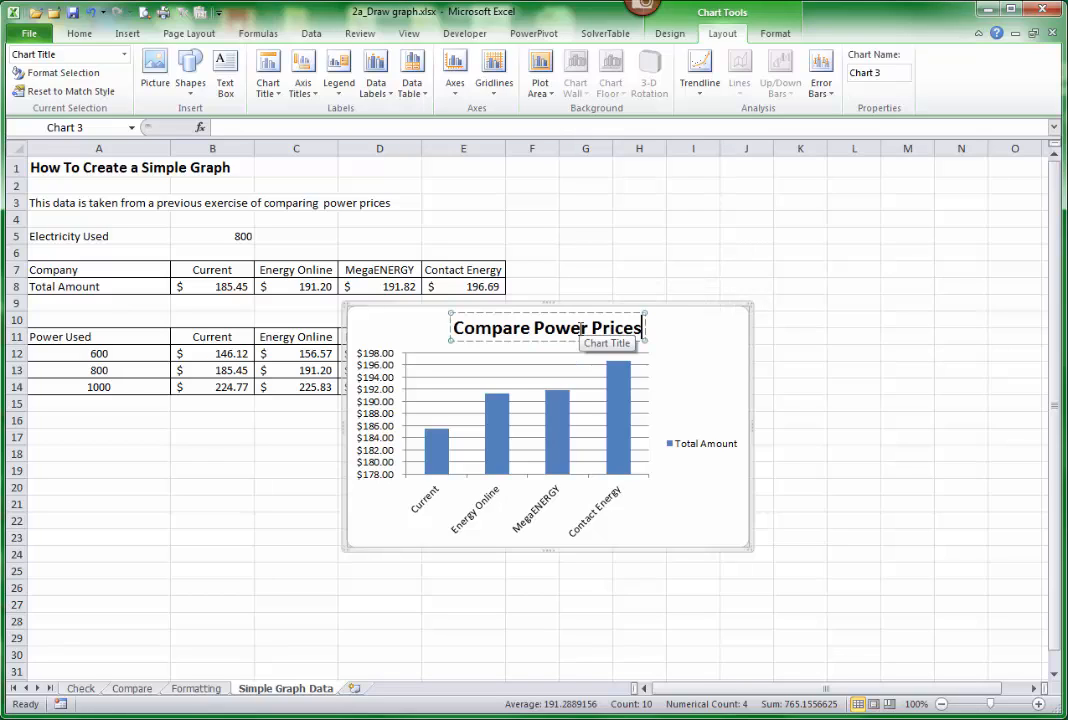
{"action": "left_click", "coordinate": [686, 361]}
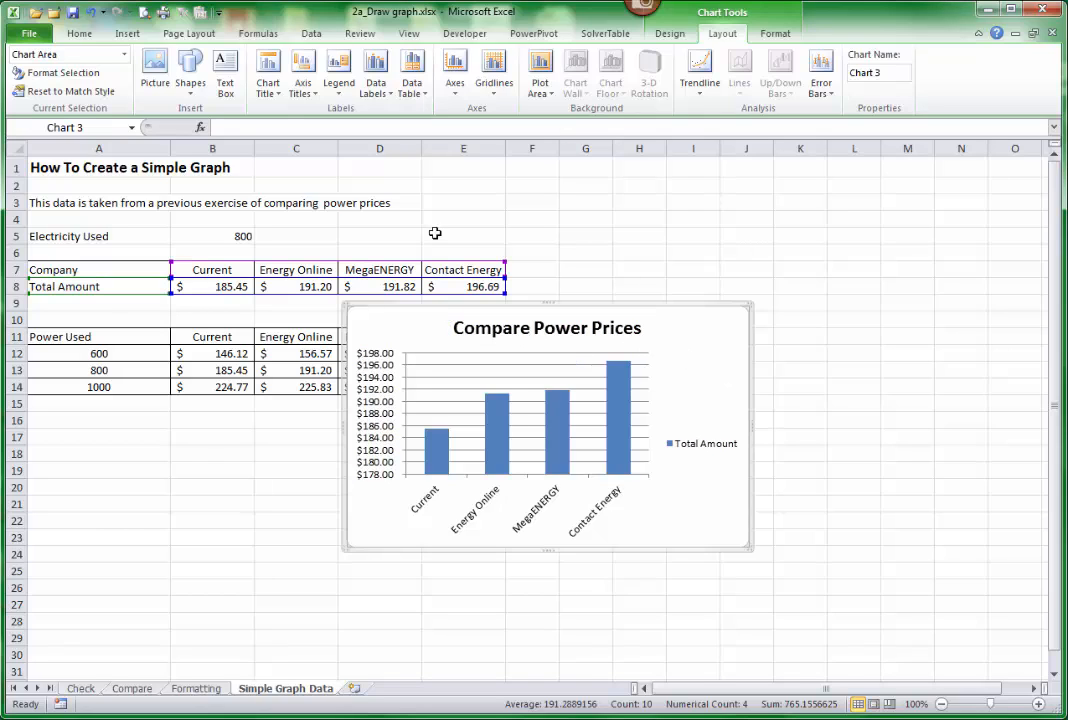
Try the chart title as a centered overlay, and return it to the Above Chart position.
{"action": "left_click", "coordinate": [274, 97]}
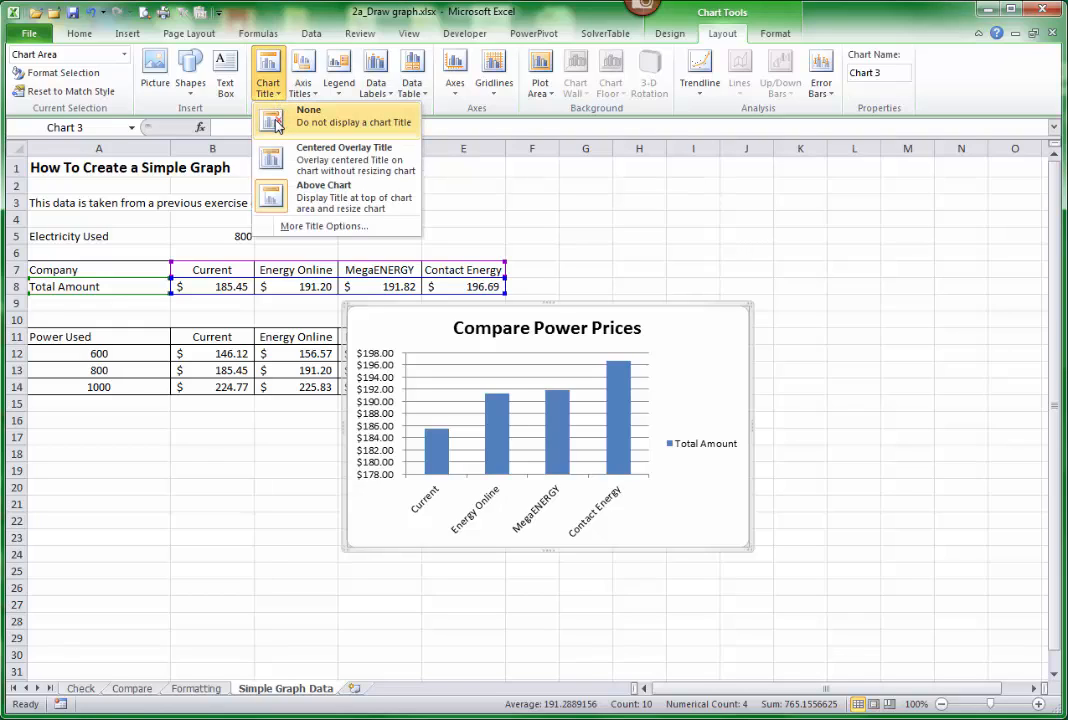
{"action": "left_click", "coordinate": [282, 160]}
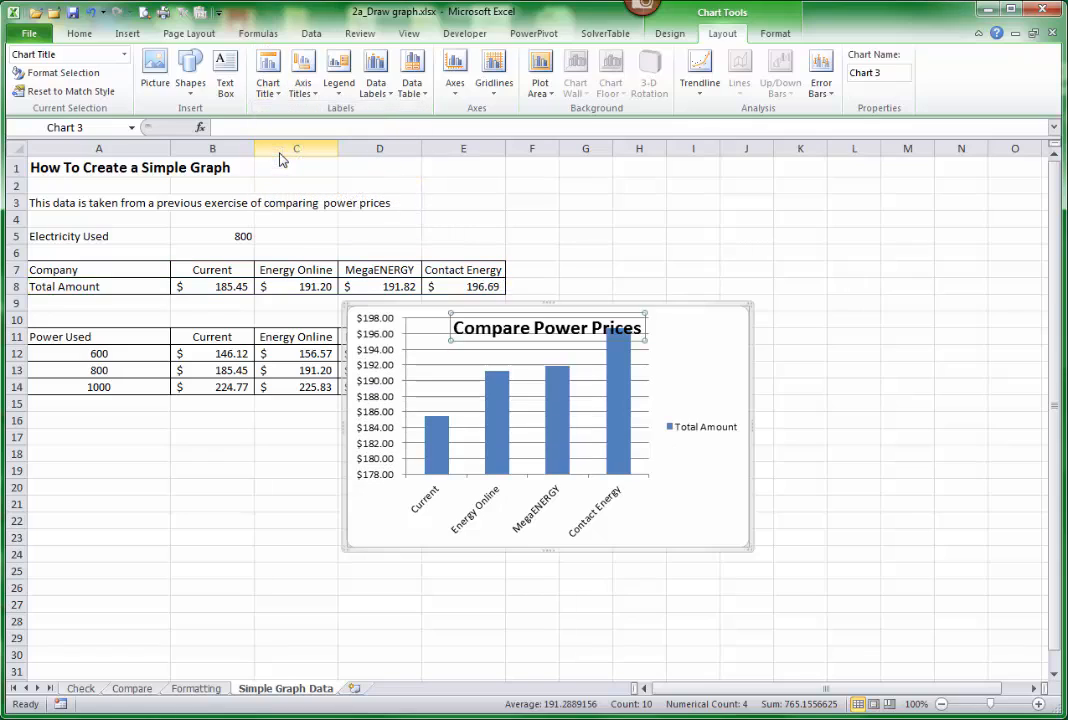
{"action": "left_click", "coordinate": [273, 93]}
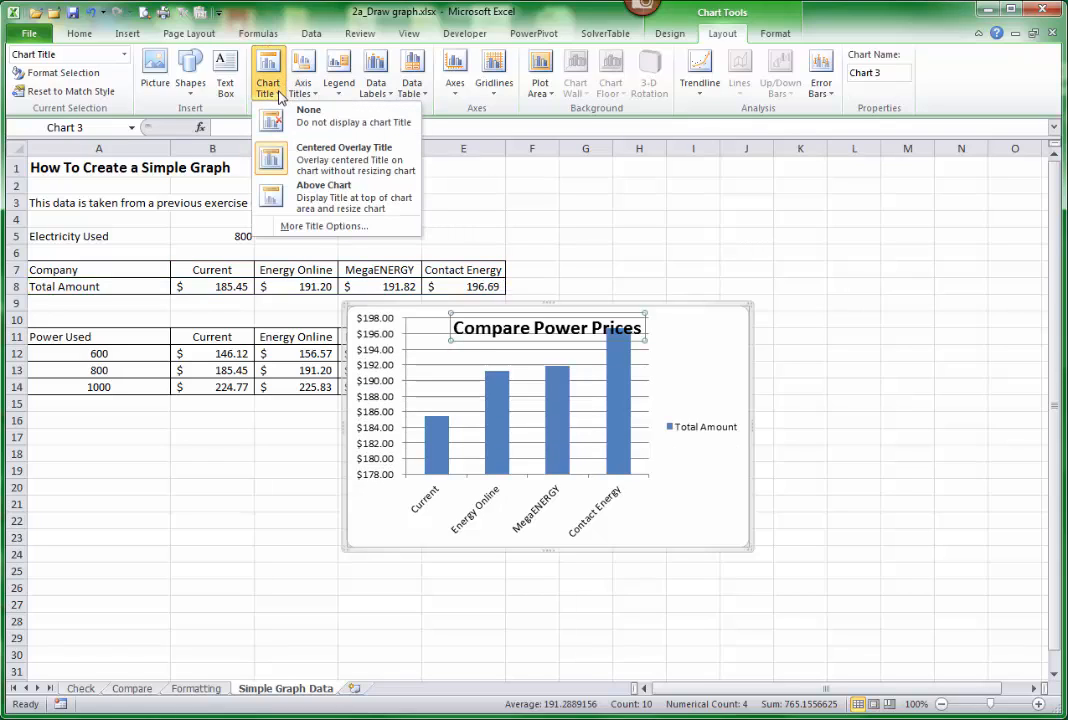
{"action": "left_click", "coordinate": [298, 199]}
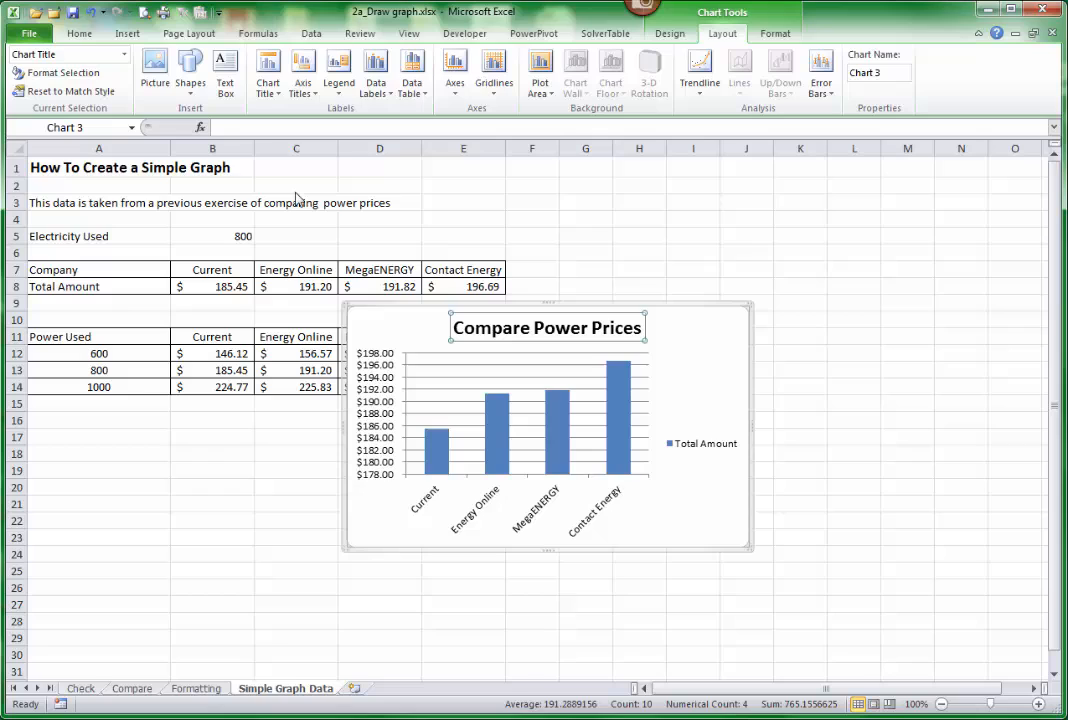
Add a title below the horizontal axis reading "Power Companies".
{"action": "left_click", "coordinate": [313, 103]}
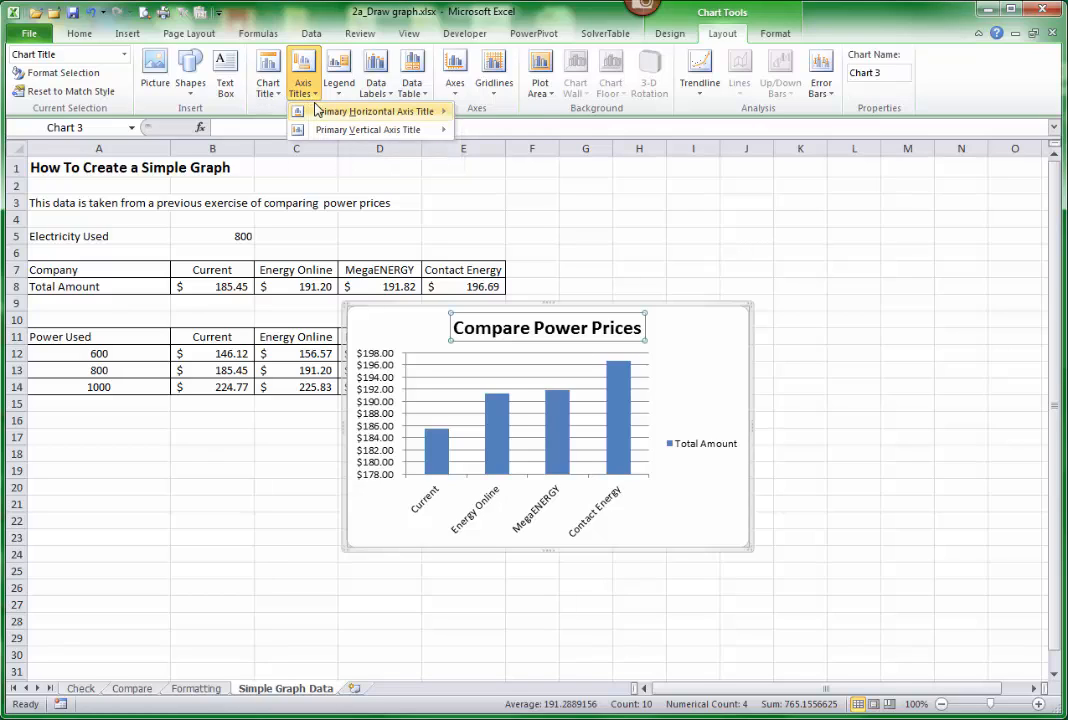
{"action": "mouse_move", "coordinate": [324, 110]}
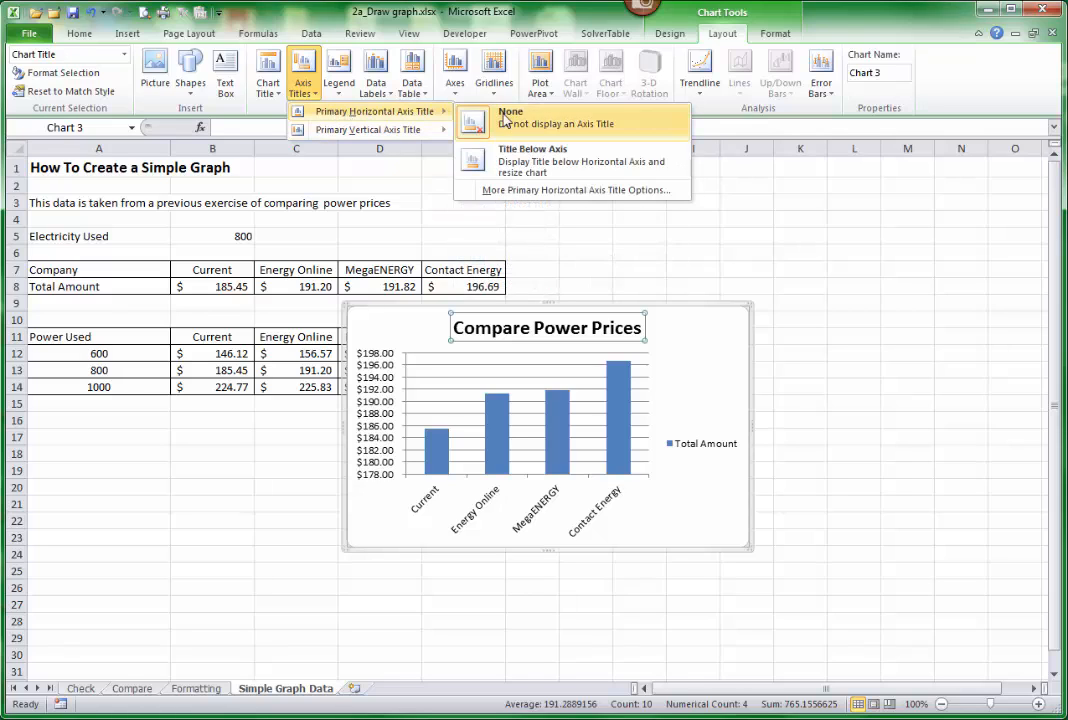
{"action": "left_click", "coordinate": [526, 160]}
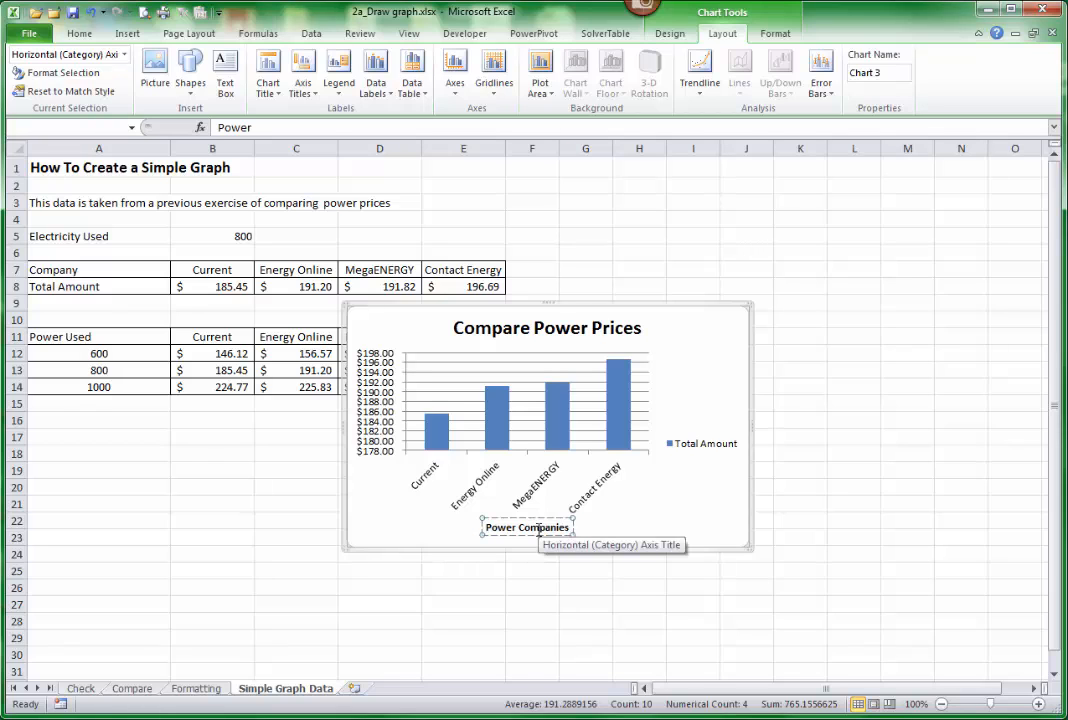
{"action": "left_click", "coordinate": [606, 511]}
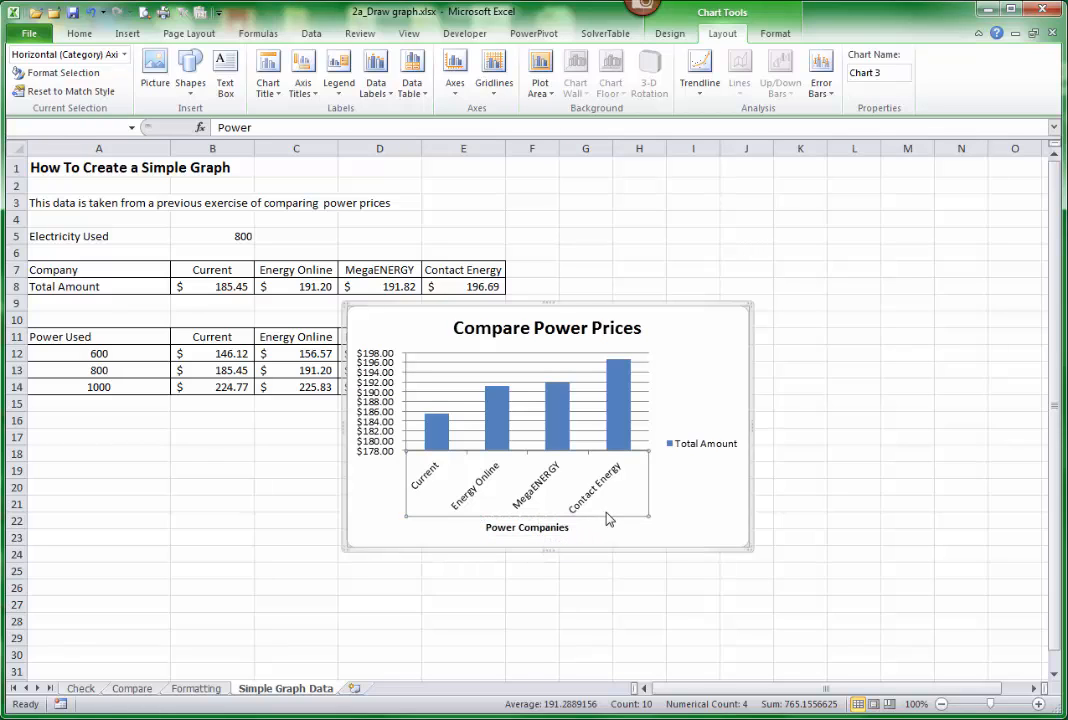
Add a rotated title to the vertical axis reading "Total Amount".
{"action": "left_click", "coordinate": [301, 86]}
{"action": "mouse_move", "coordinate": [316, 133]}
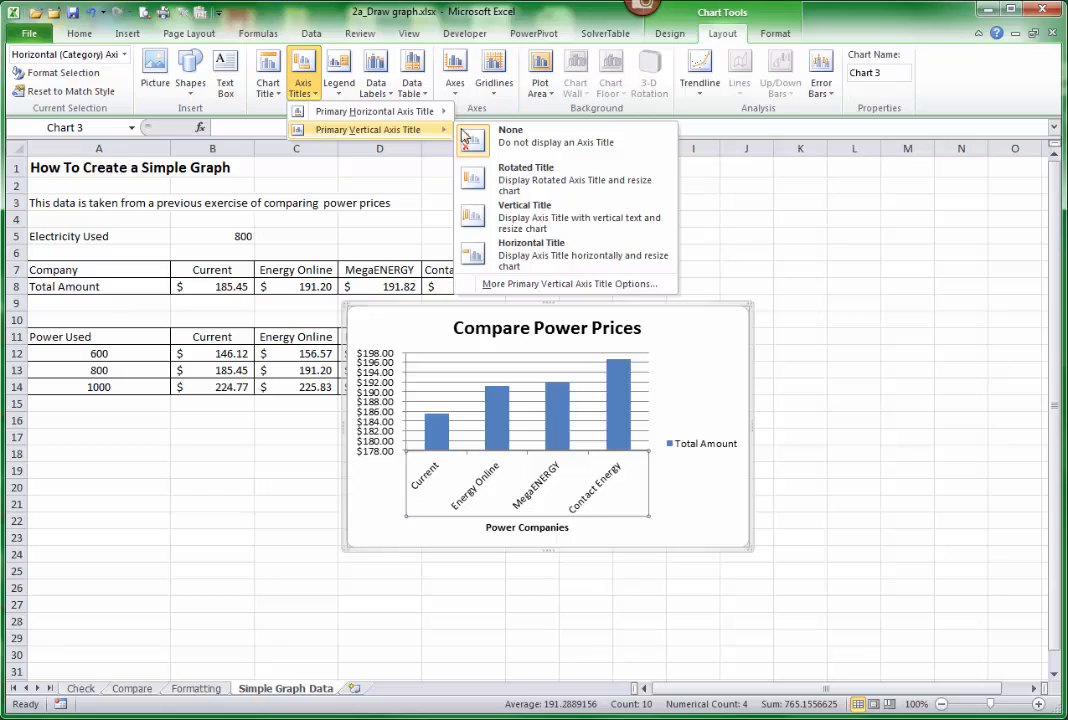
{"action": "left_click", "coordinate": [518, 192]}
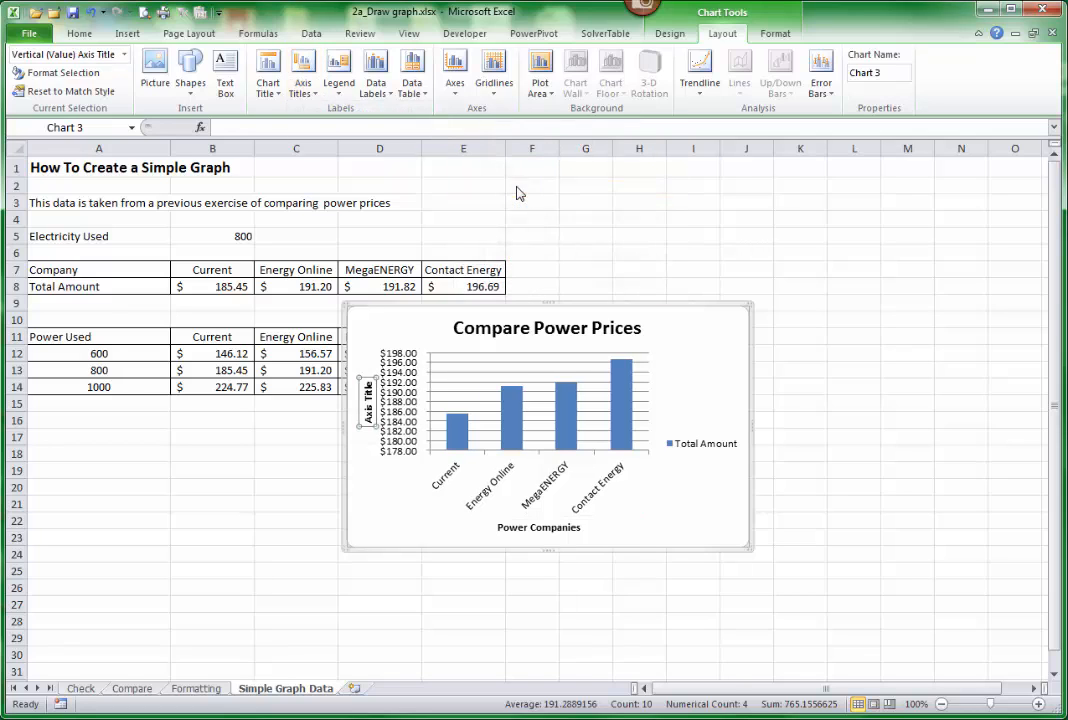
{"action": "left_click", "coordinate": [362, 500]}
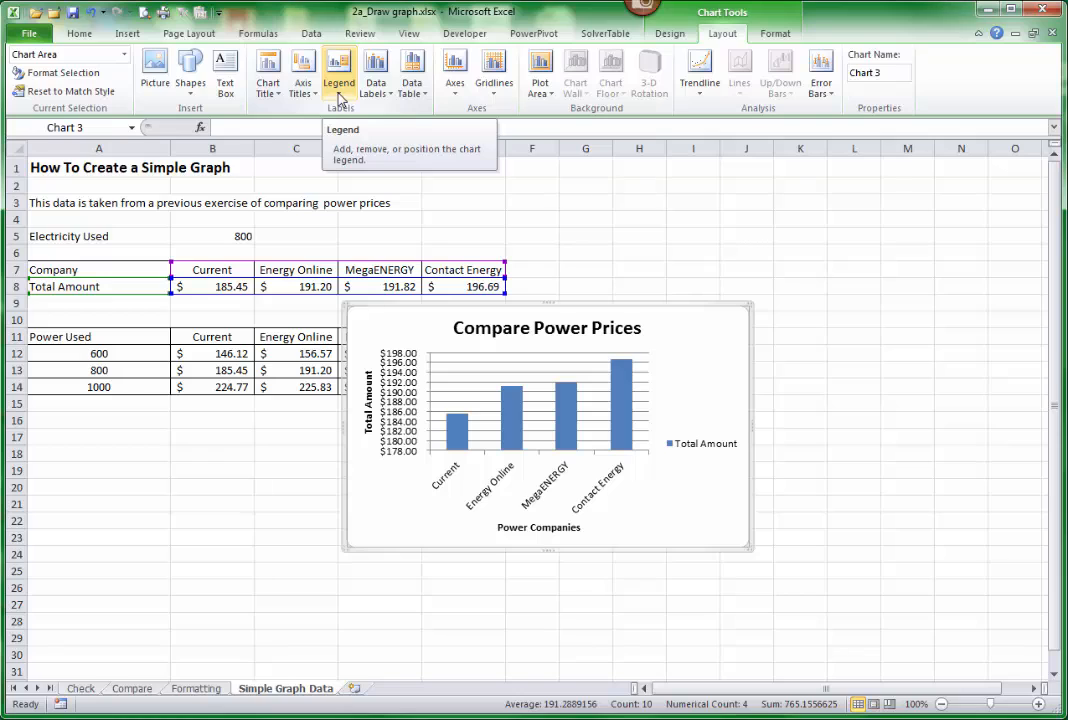
Turn off the chart's legend and show data labels at the outside end of the columns.
{"action": "left_click", "coordinate": [697, 449]}
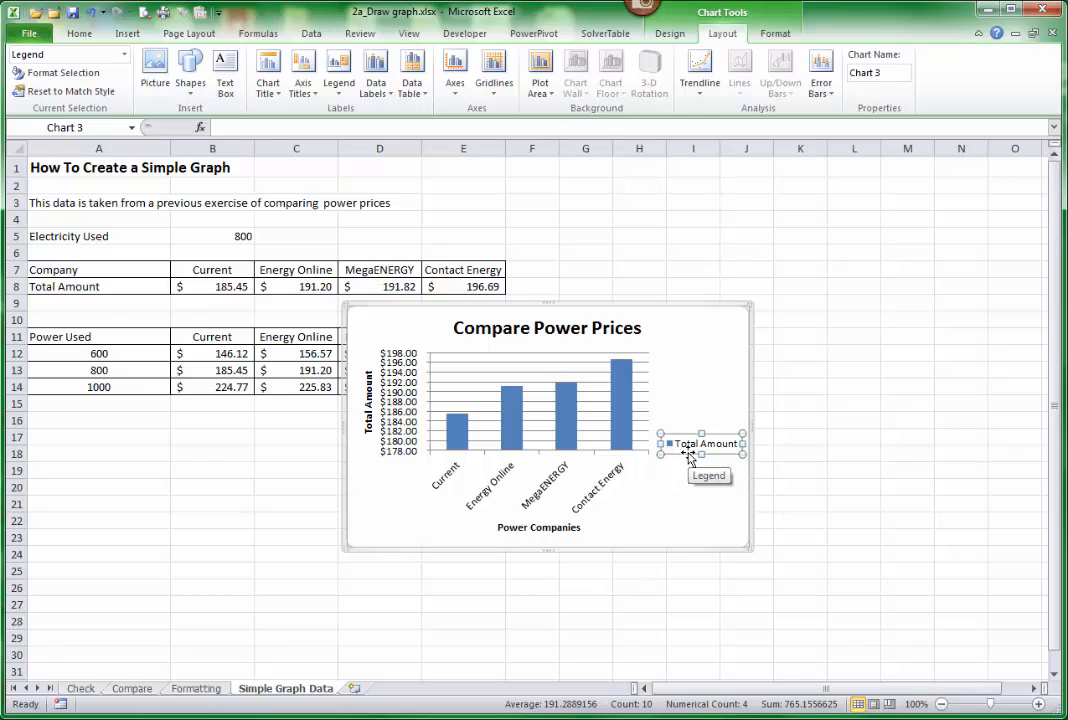
{"action": "left_click", "coordinate": [337, 100]}
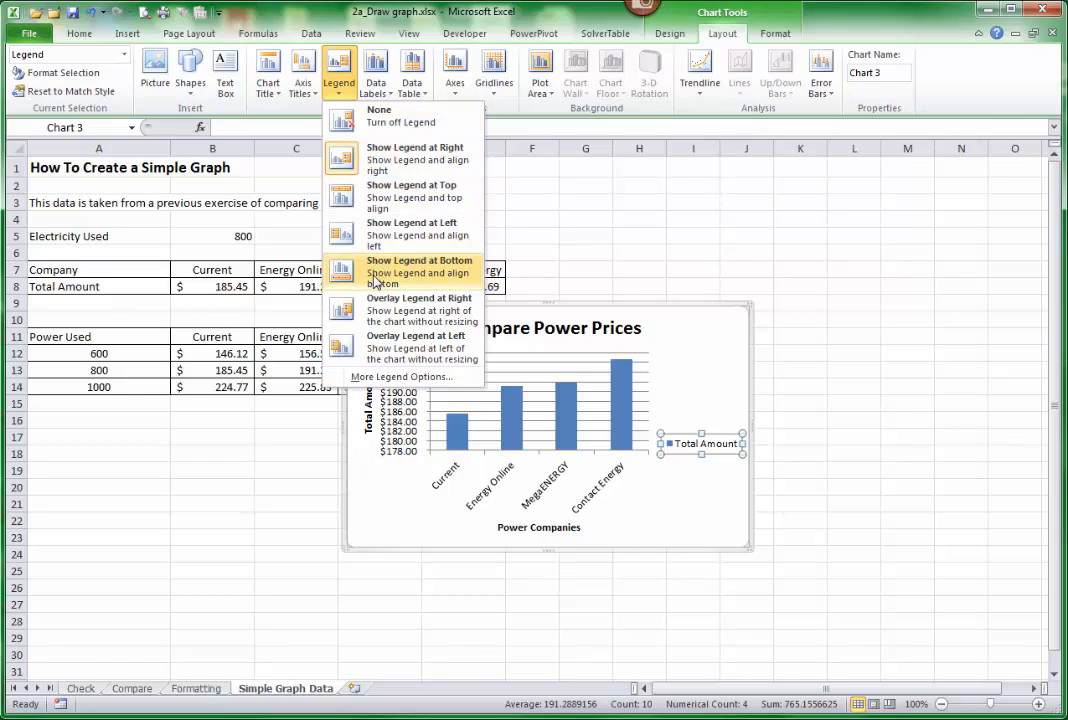
{"action": "left_click", "coordinate": [344, 121]}
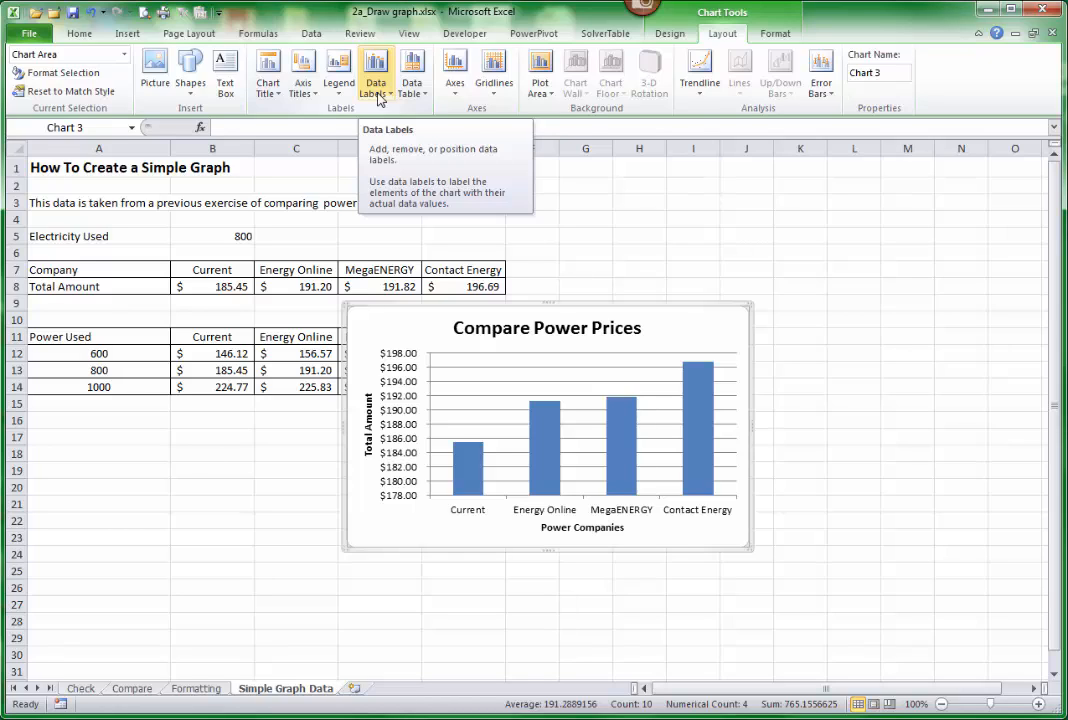
{"action": "left_click", "coordinate": [378, 95]}
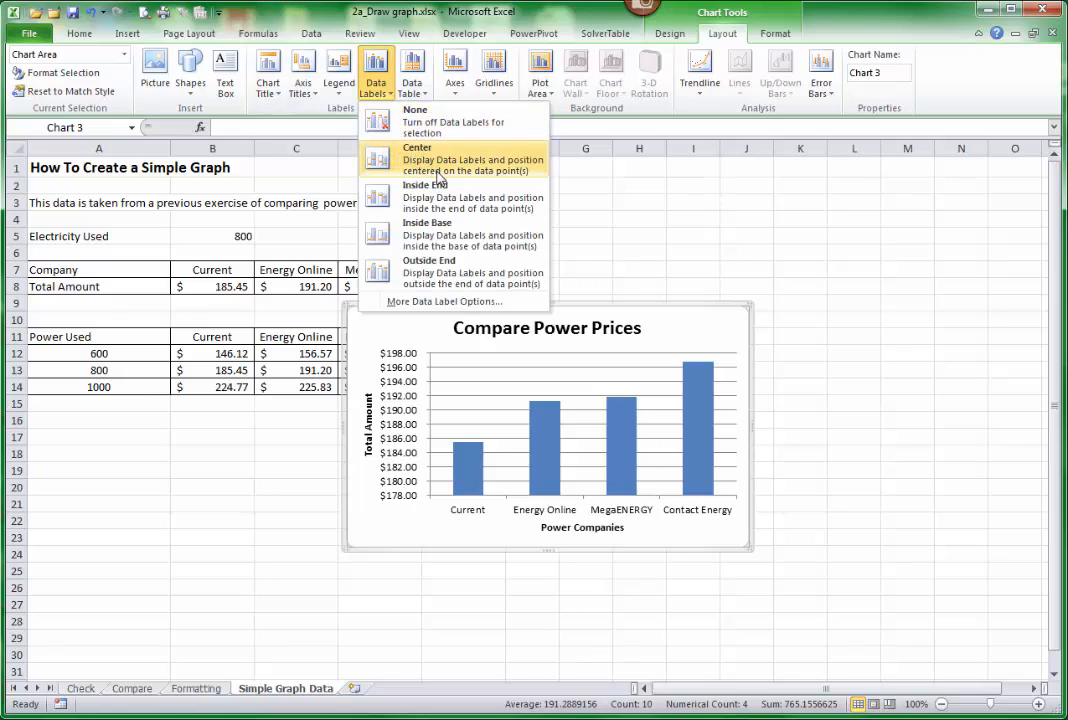
{"action": "left_click", "coordinate": [440, 279]}
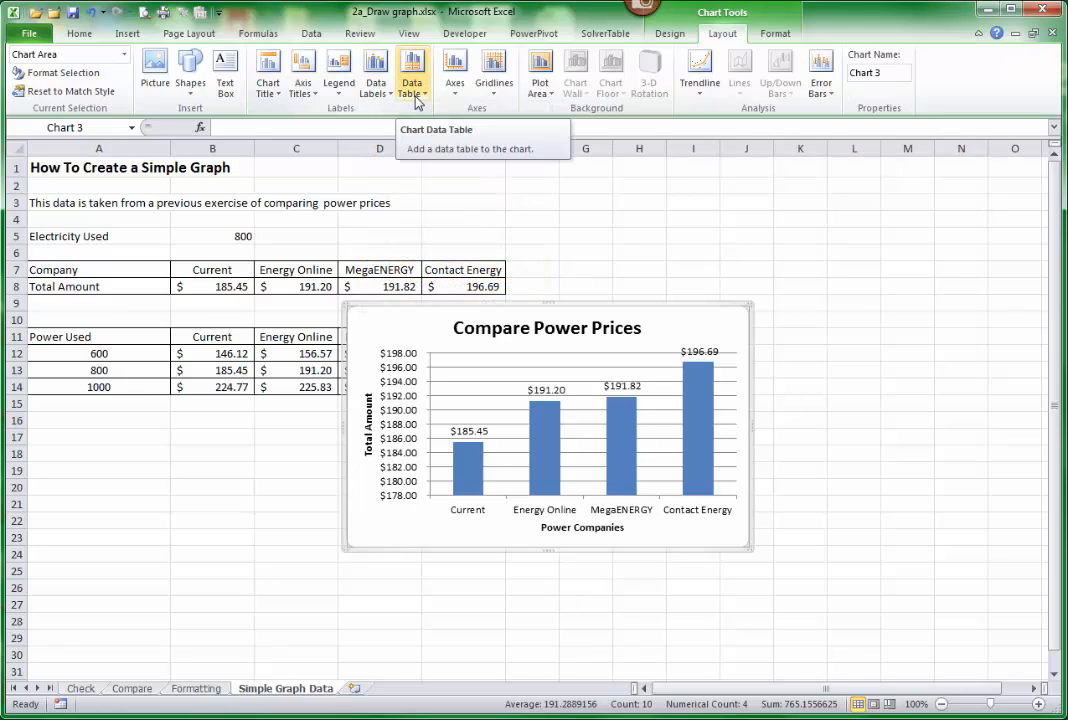
Try showing a data table with legend keys below the chart, and remove it again.
{"action": "left_click", "coordinate": [416, 98]}
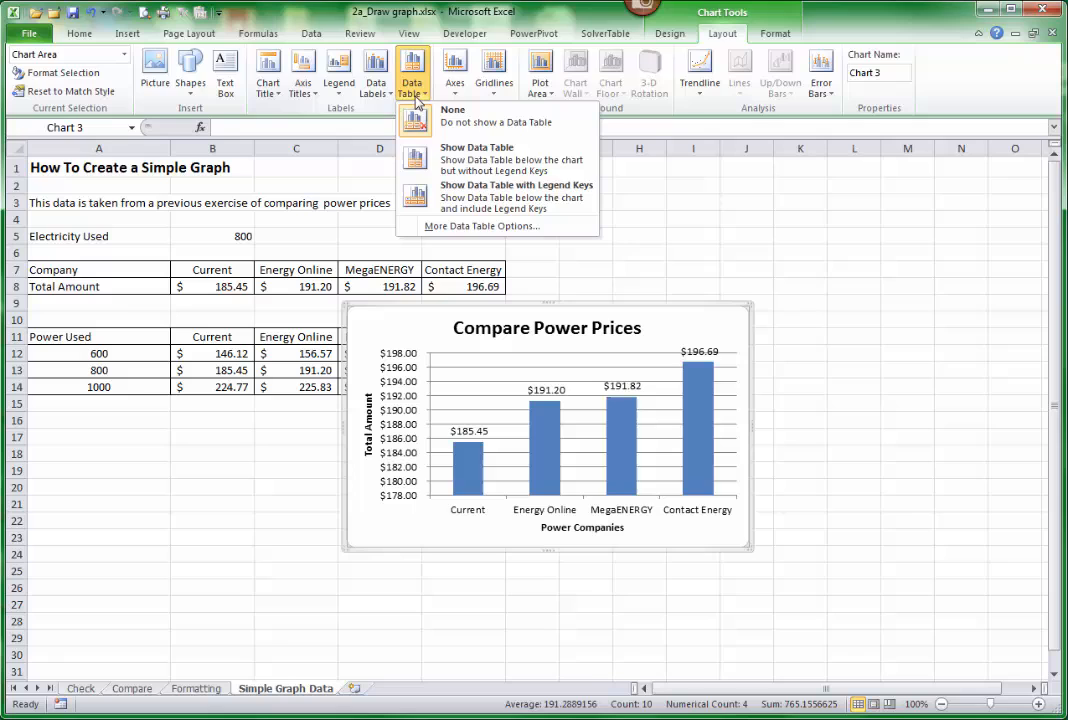
{"action": "left_click", "coordinate": [469, 200]}
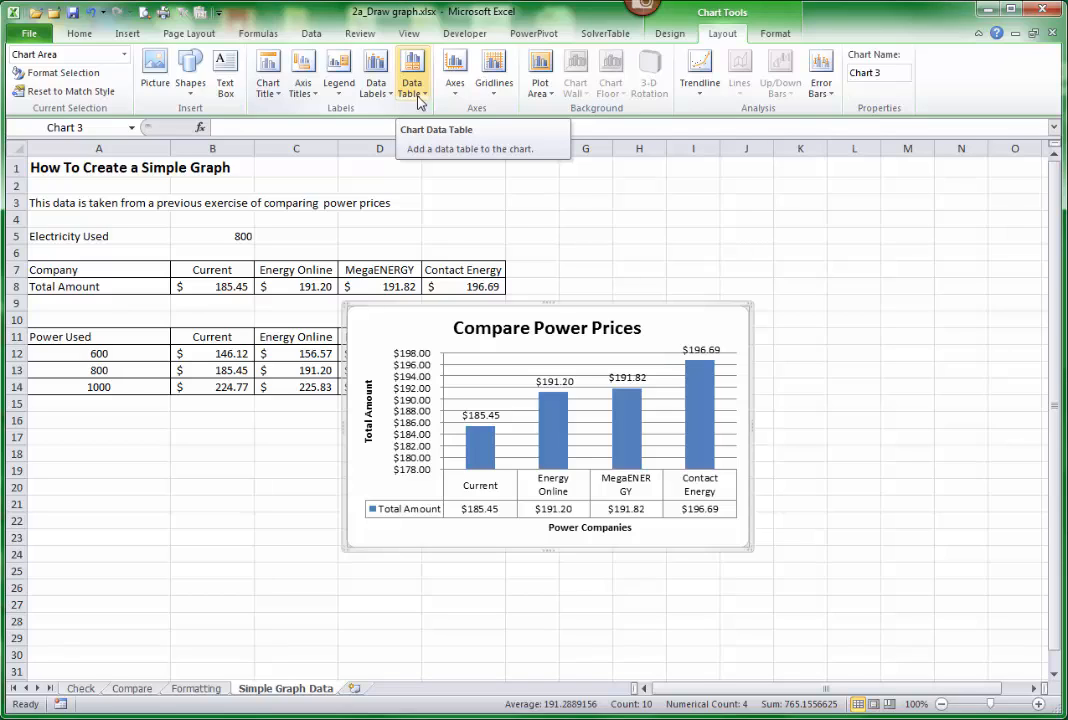
{"action": "left_click", "coordinate": [415, 100]}
{"action": "left_click", "coordinate": [430, 128]}
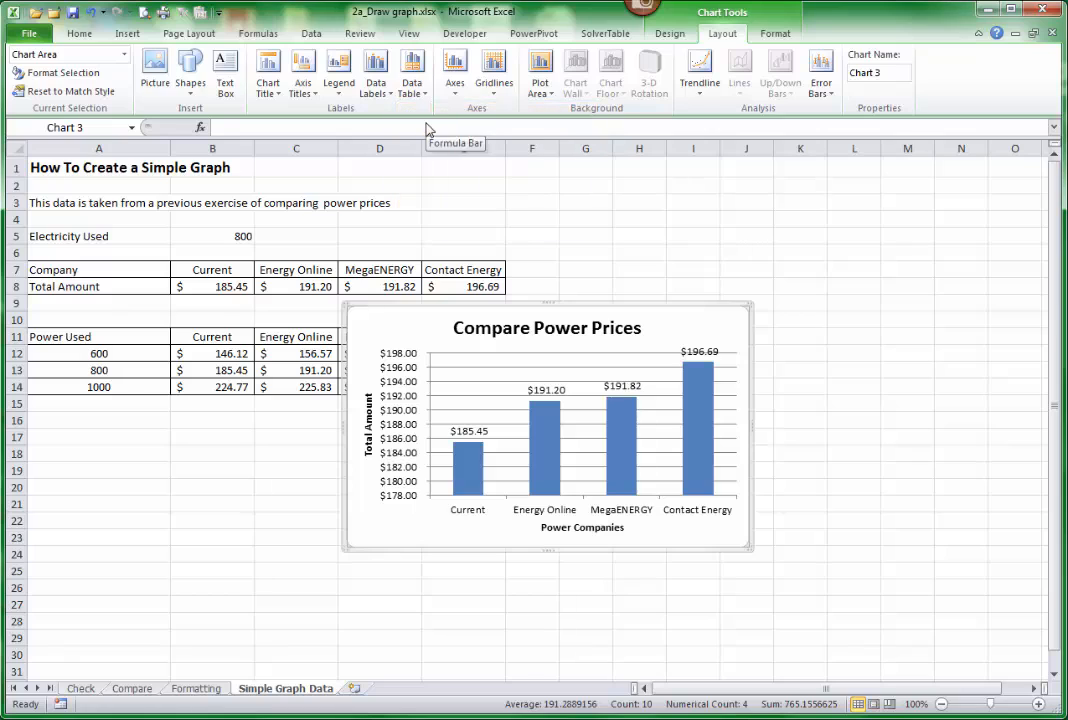
Remove the primary horizontal gridlines from the chart.
{"action": "left_click", "coordinate": [497, 97]}
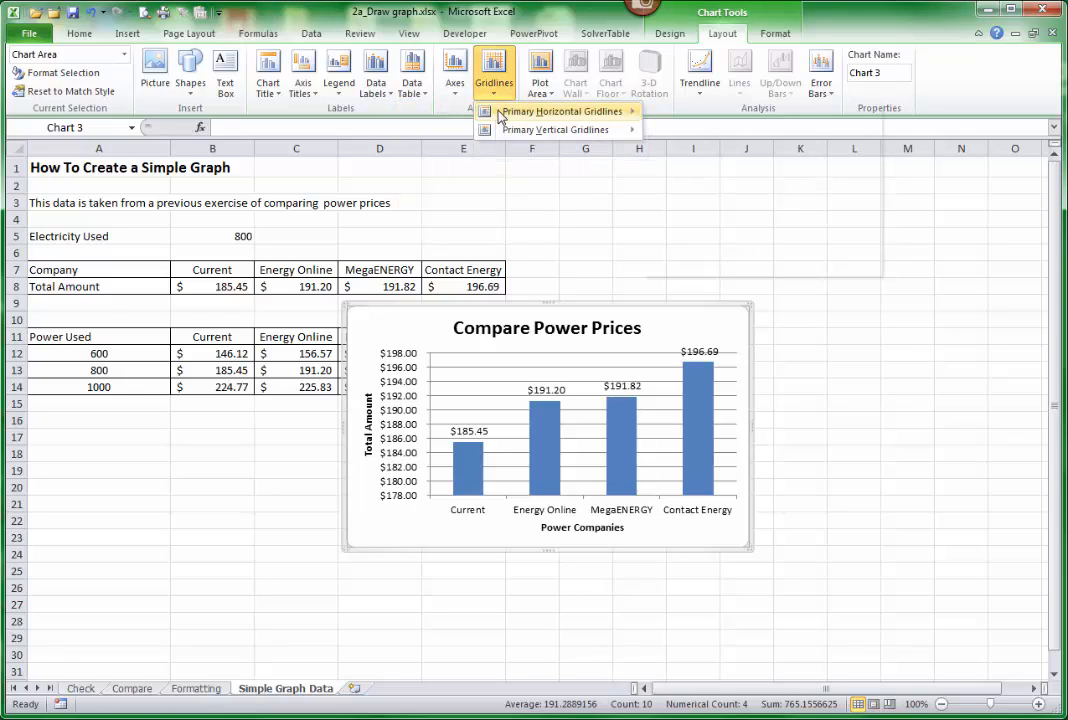
{"action": "mouse_move", "coordinate": [501, 114]}
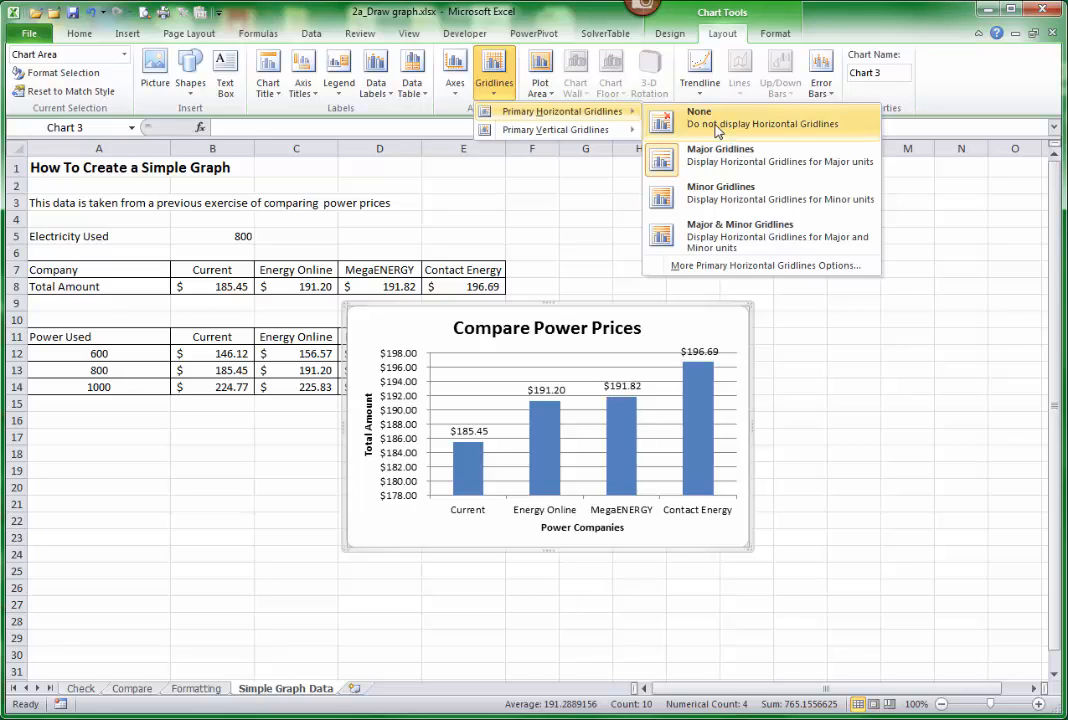
{"action": "left_click", "coordinate": [705, 118]}
Turn the primary horizontal major gridlines back on in the chart.
{"action": "left_click", "coordinate": [497, 92]}
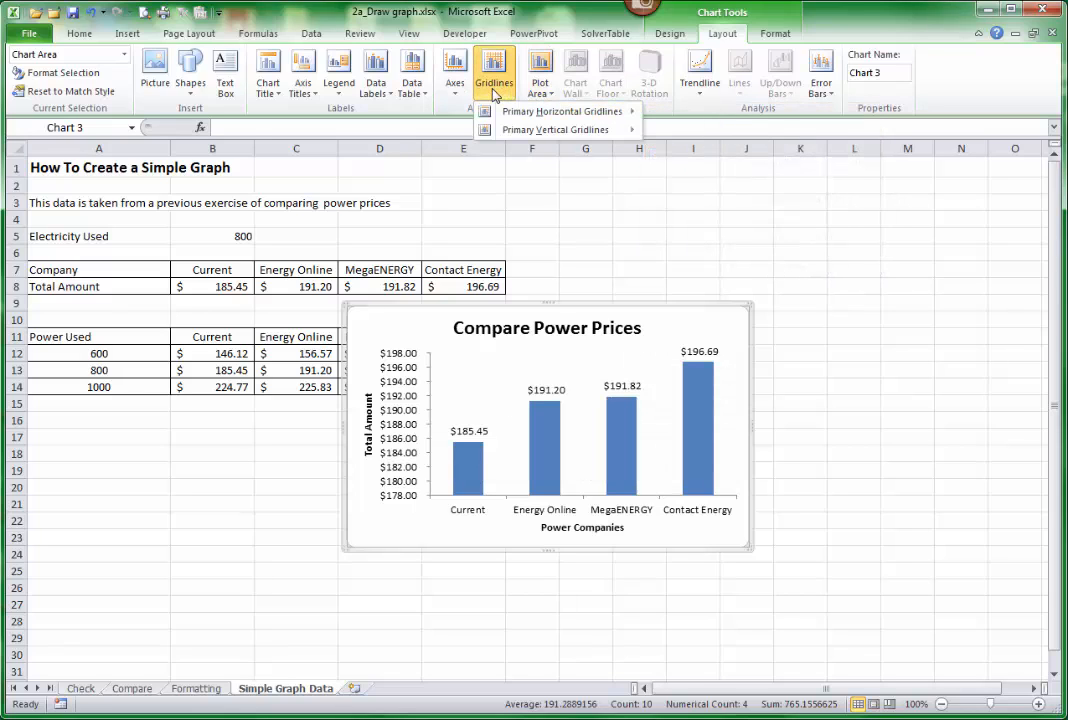
{"action": "mouse_move", "coordinate": [525, 110]}
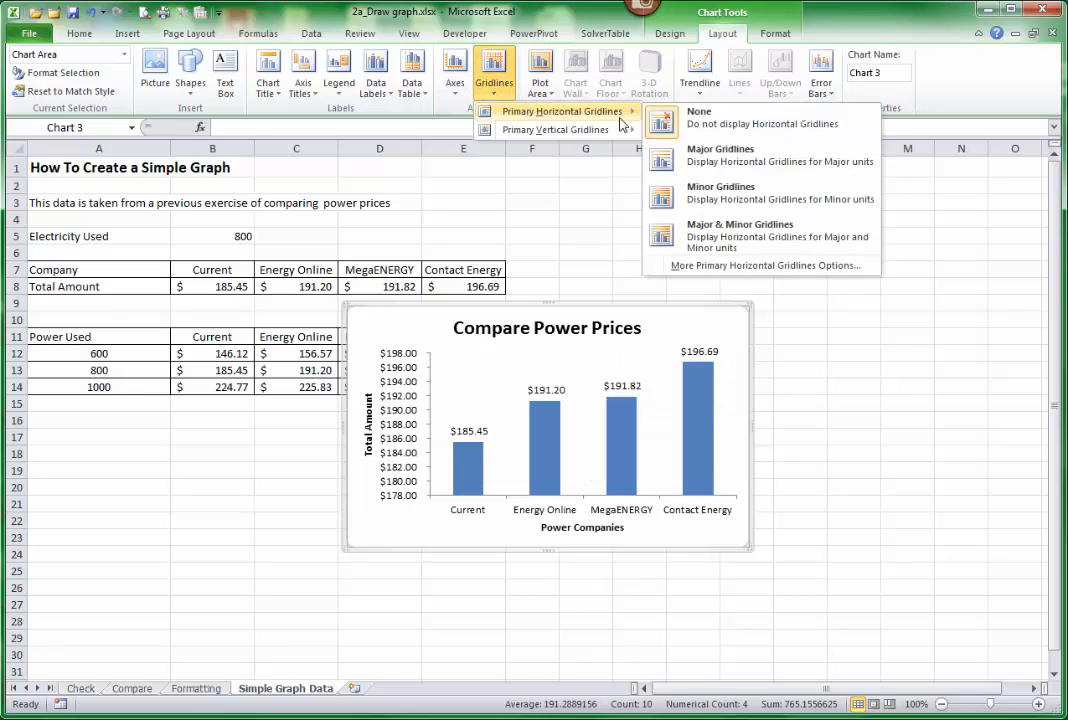
{"action": "left_click", "coordinate": [690, 163]}
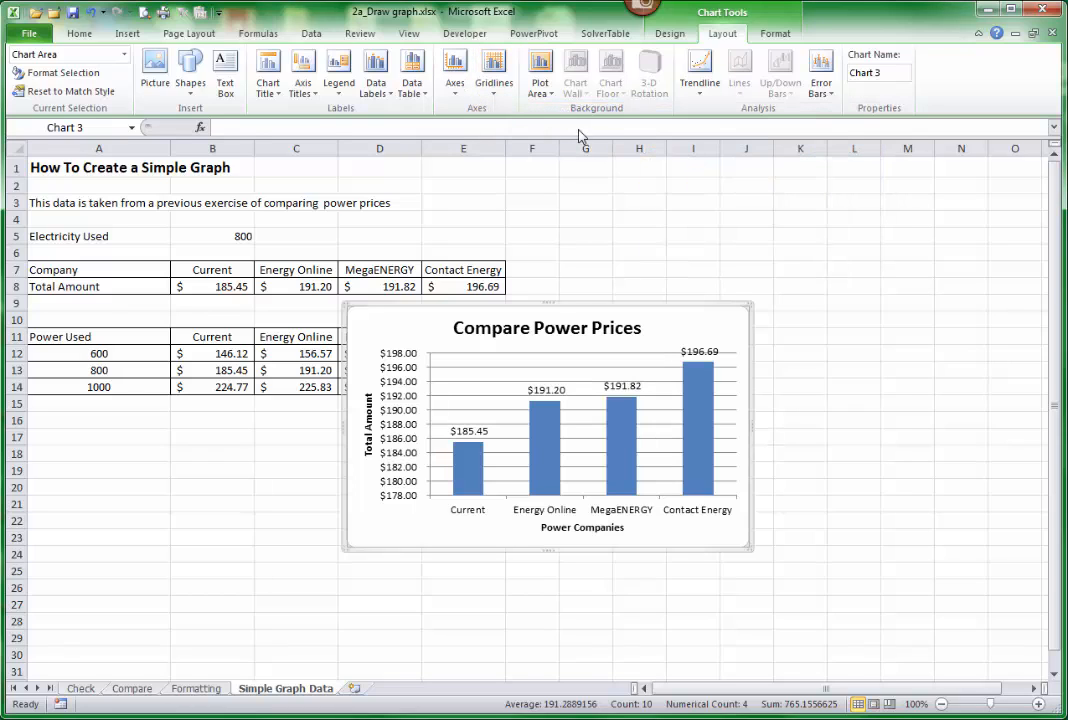
{"action": "left_click", "coordinate": [494, 80]}
{"action": "mouse_move", "coordinate": [500, 133]}
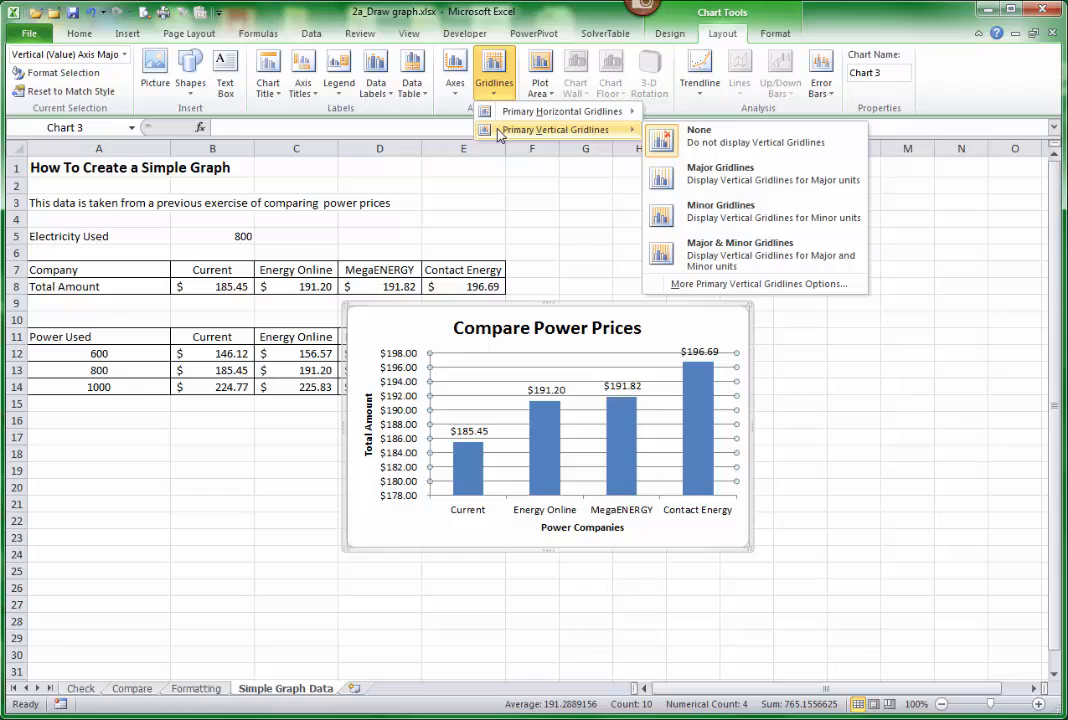
{"action": "left_click", "coordinate": [507, 104]}
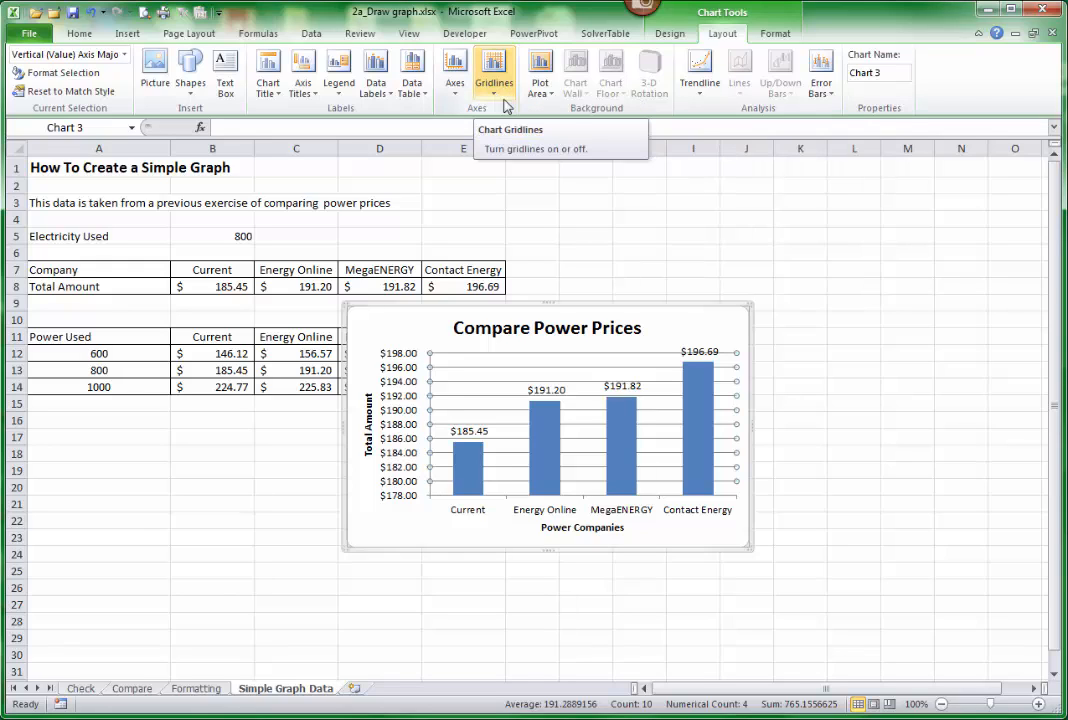
{"action": "left_click", "coordinate": [776, 36]}
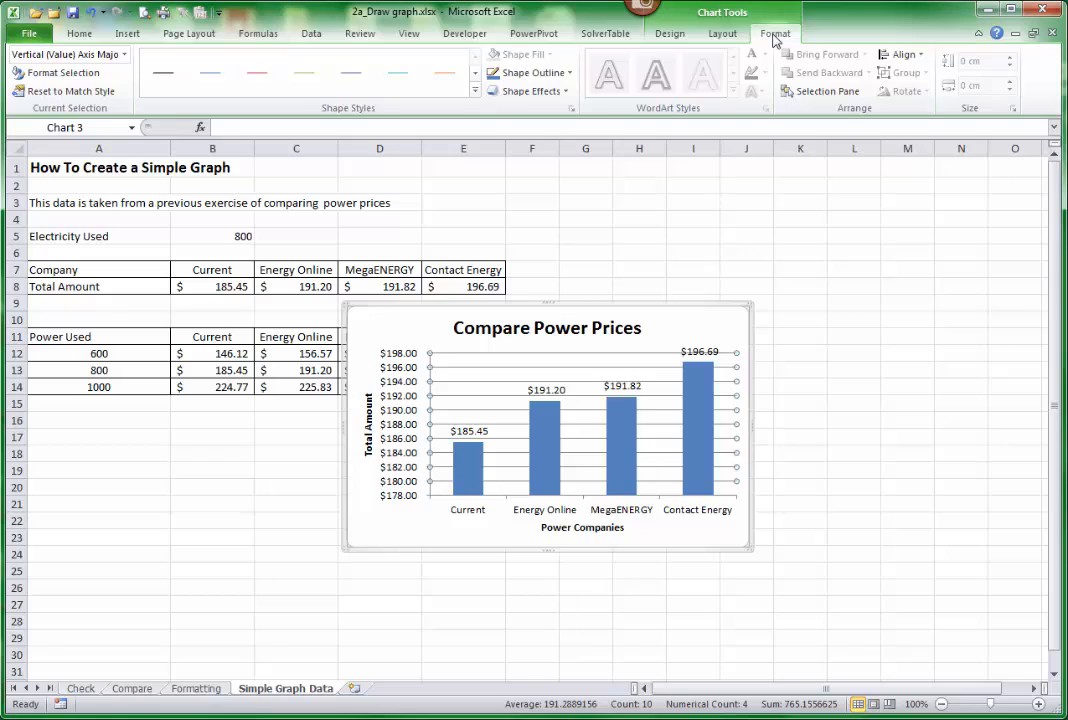
Try the chart style with green columns on a black background, and return the chart to Style 2.
{"action": "left_click", "coordinate": [671, 36]}
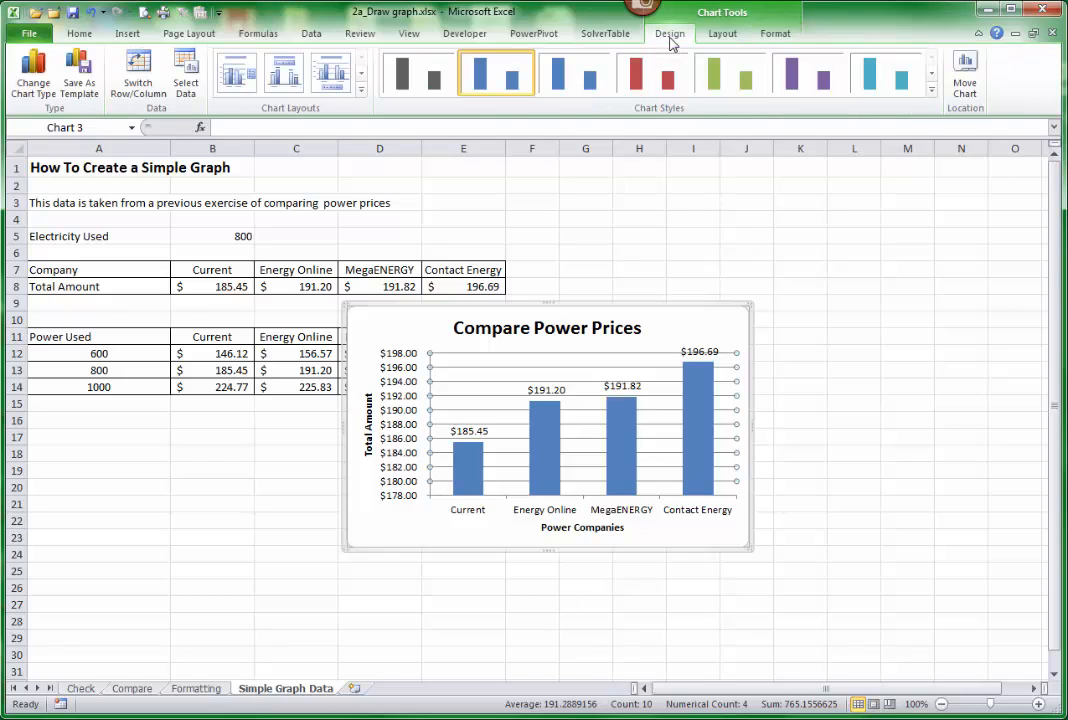
{"action": "left_click", "coordinate": [933, 95]}
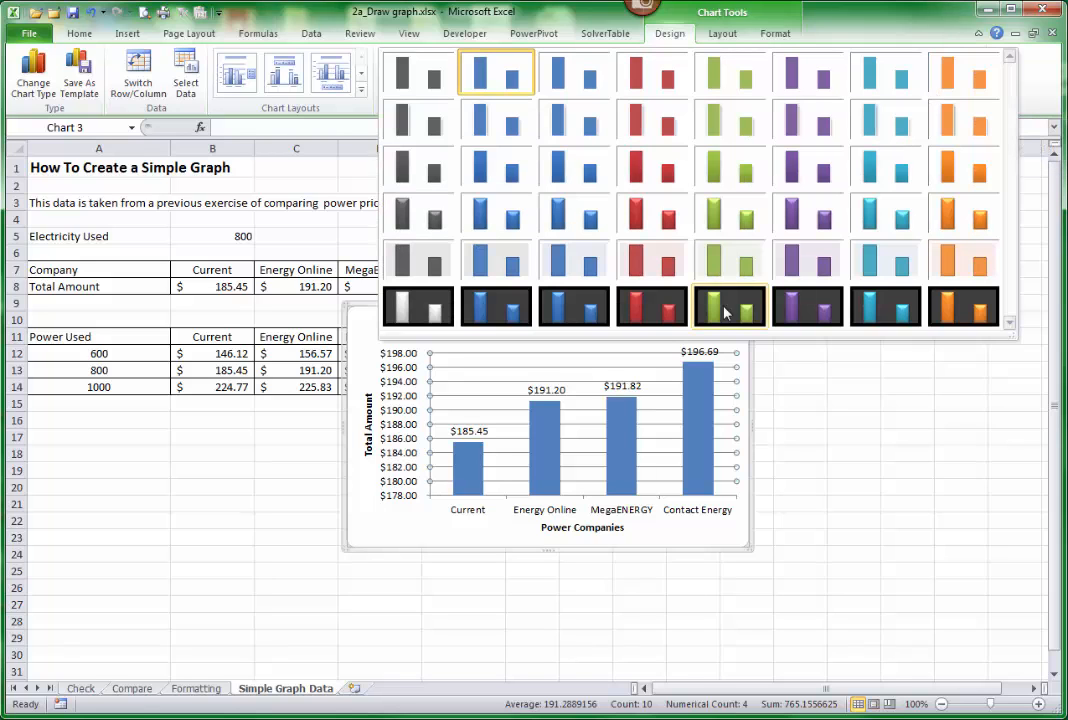
{"action": "left_click", "coordinate": [723, 311]}
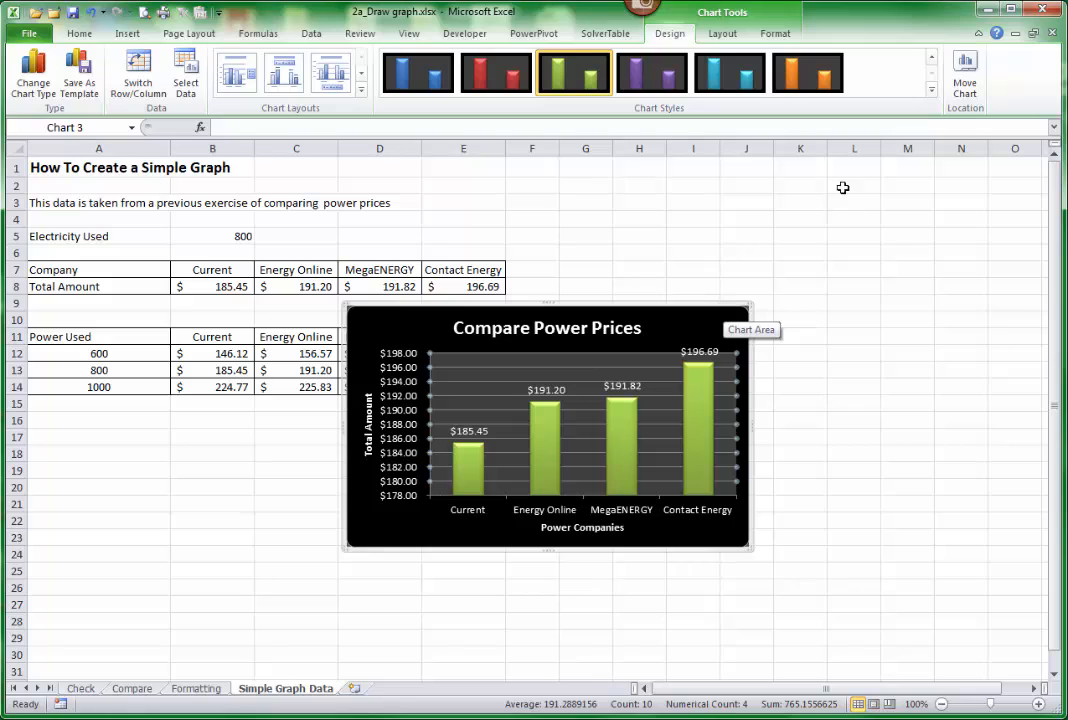
{"action": "left_click", "coordinate": [933, 95]}
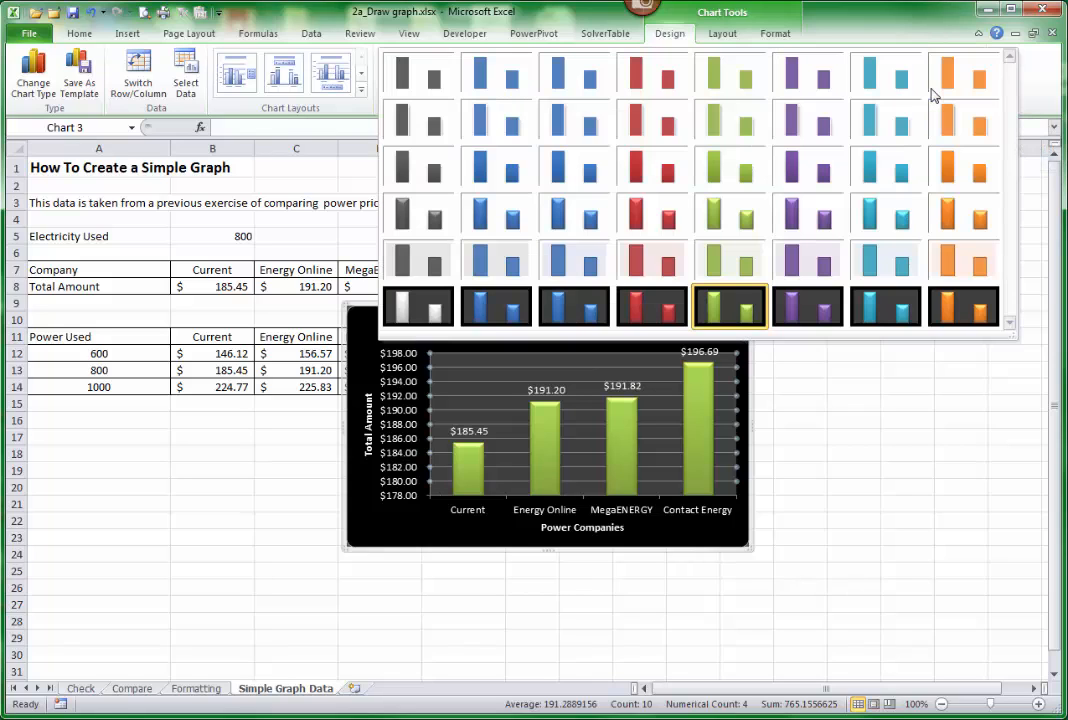
{"action": "left_click", "coordinate": [510, 83]}
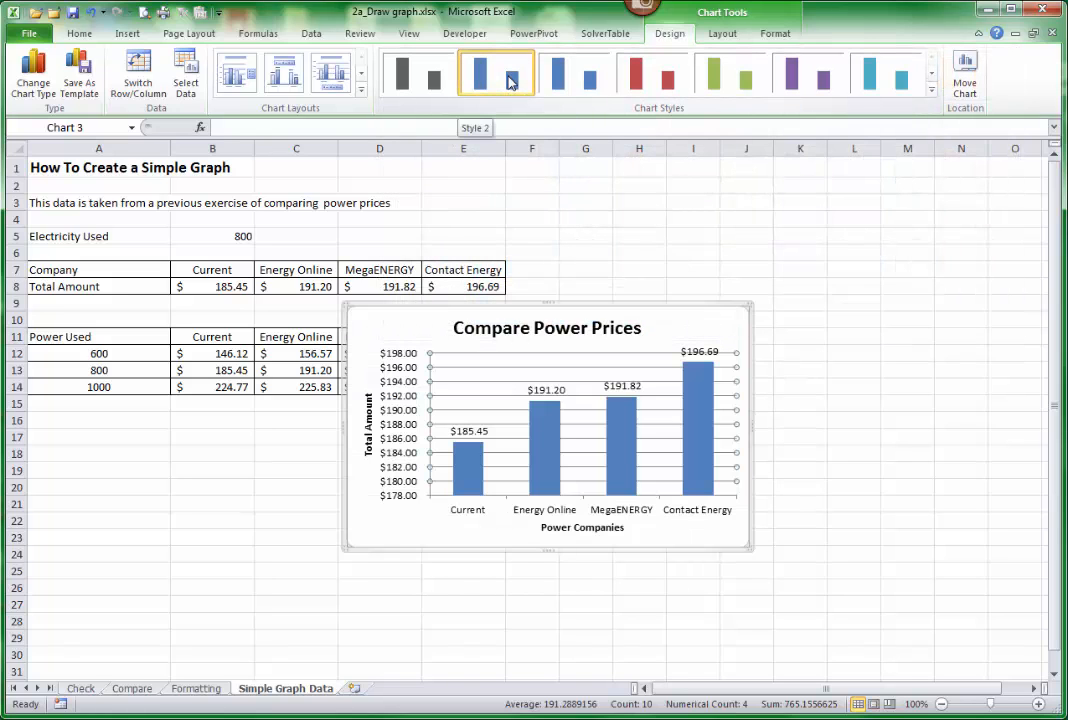
Try a quick chart layout with a legend beside the columns and no data labels, and undo it.
{"action": "left_click", "coordinate": [362, 90]}
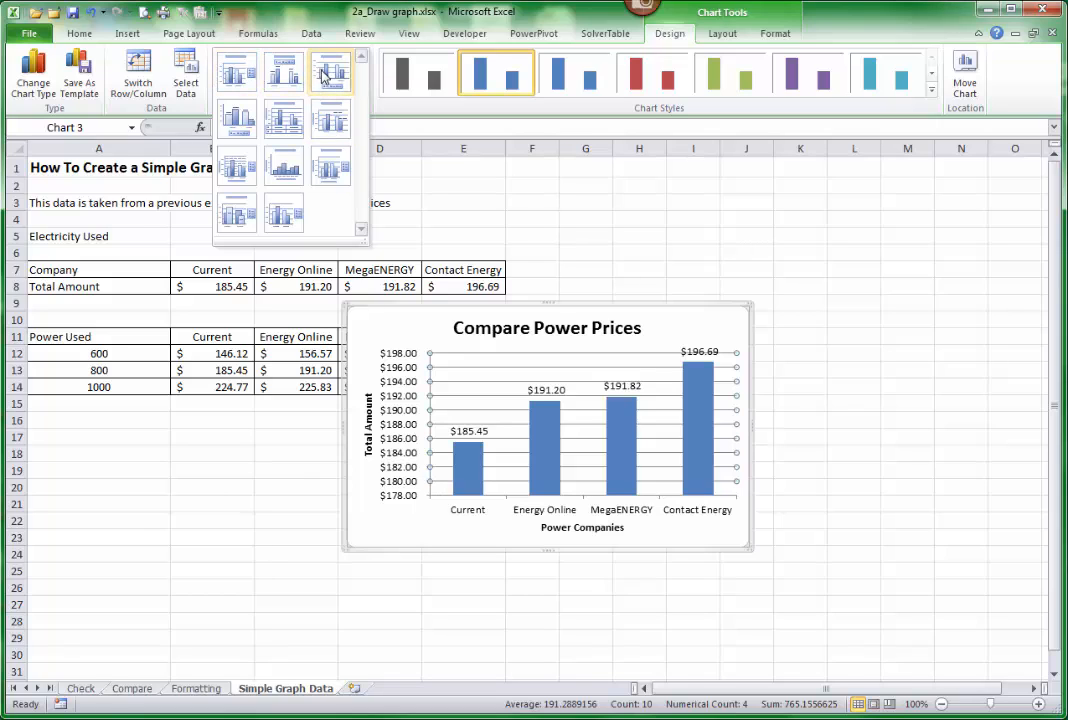
{"action": "left_click", "coordinate": [331, 170]}
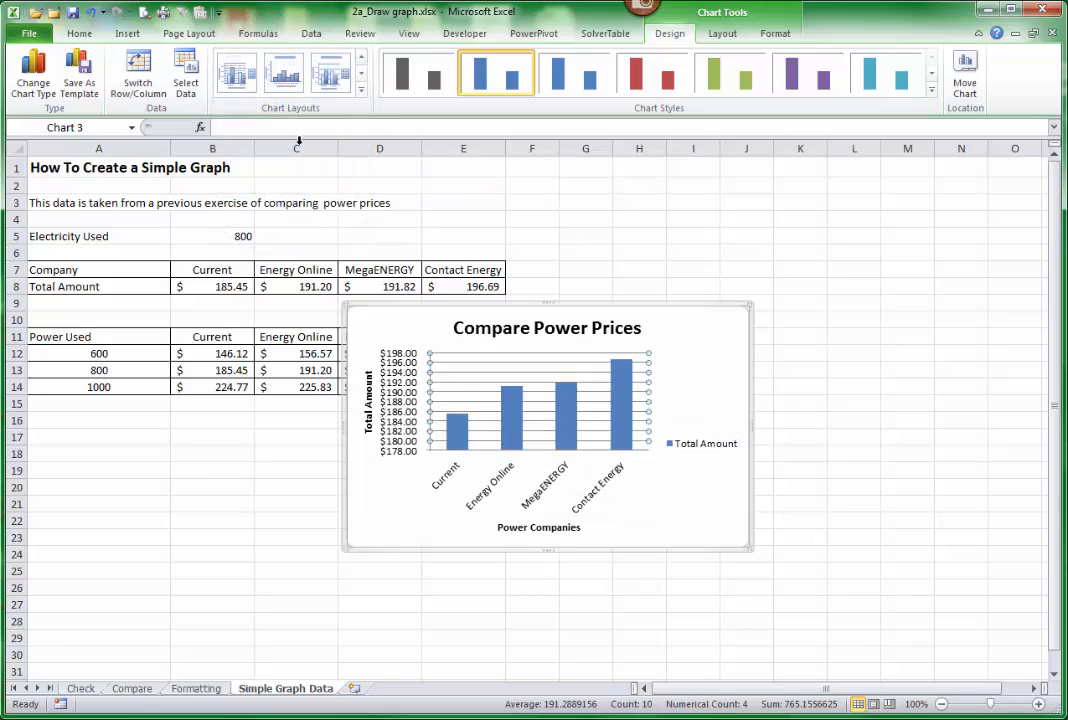
{"action": "left_click", "coordinate": [89, 14]}
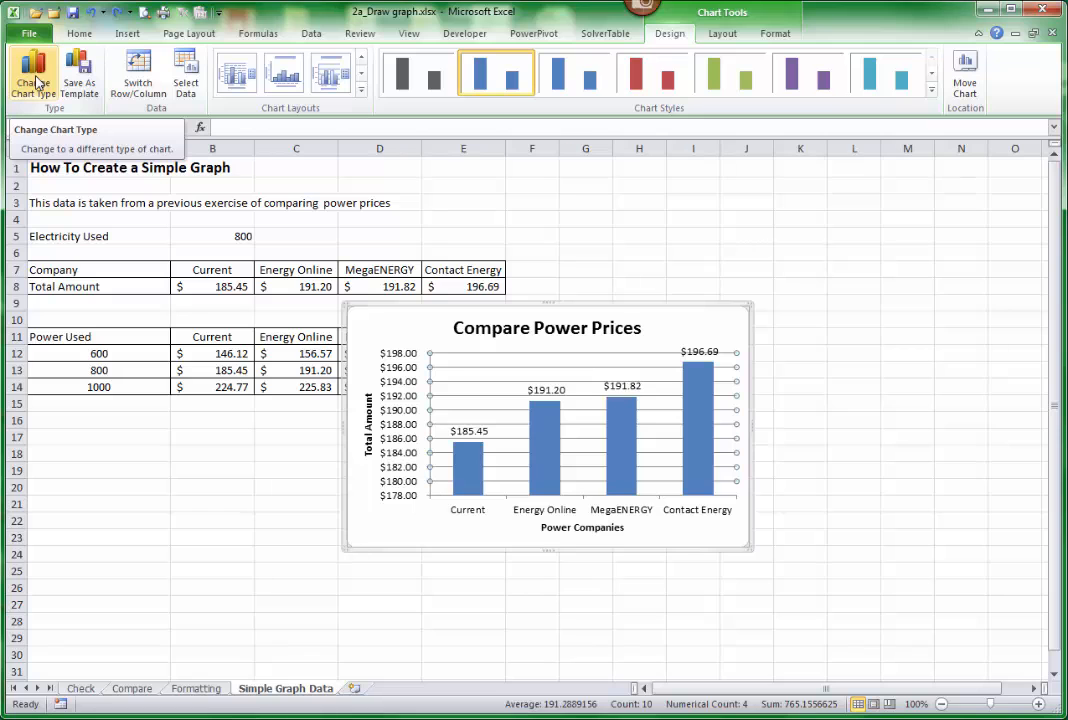
Try changing the column chart to the first horizontal bar chart type, and undo the change.
{"action": "left_click", "coordinate": [37, 80]}
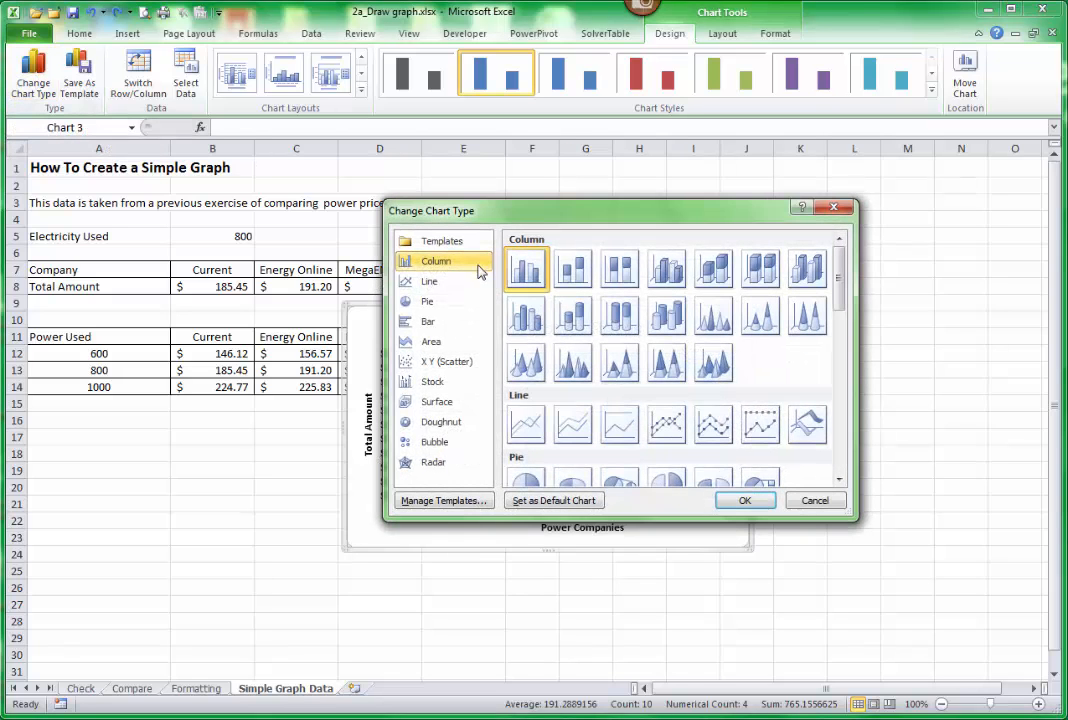
{"action": "left_click", "coordinate": [433, 325]}
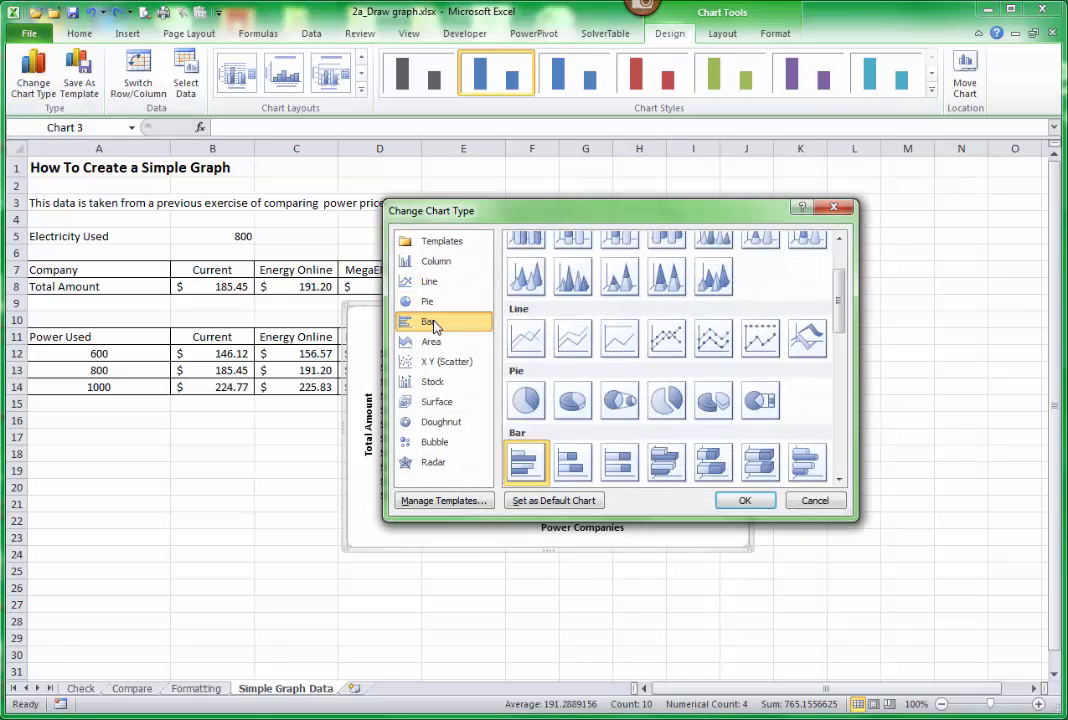
{"action": "scroll", "coordinate": [840, 323], "scroll_direction": "down", "scroll_amount": 2}
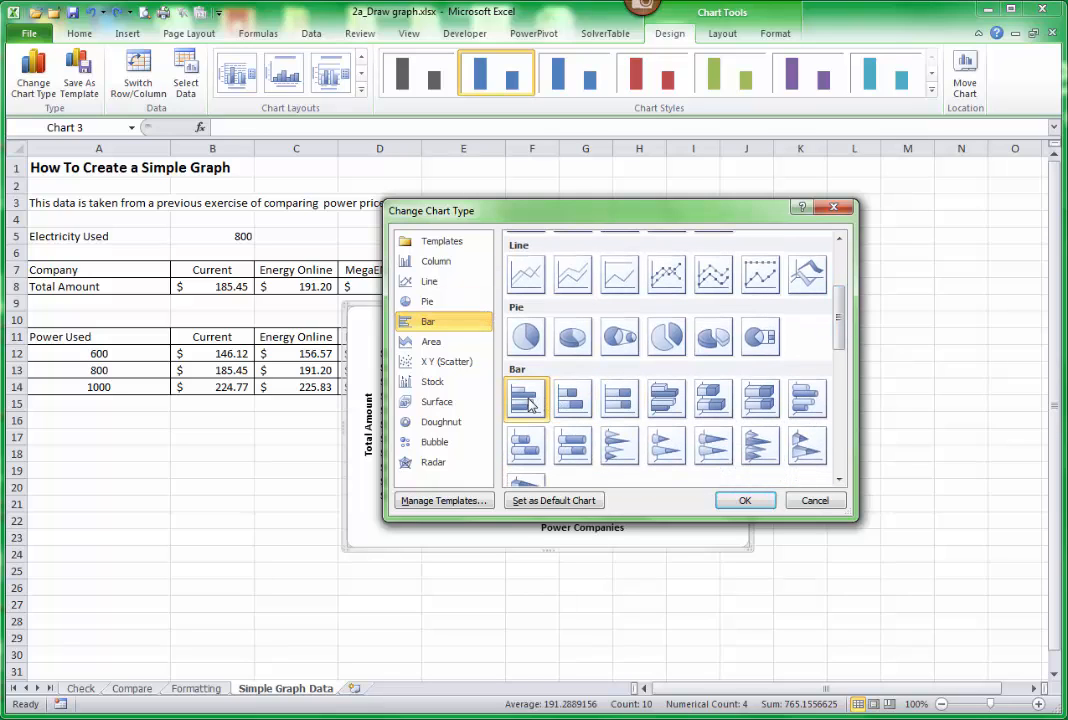
{"action": "left_click", "coordinate": [745, 502]}
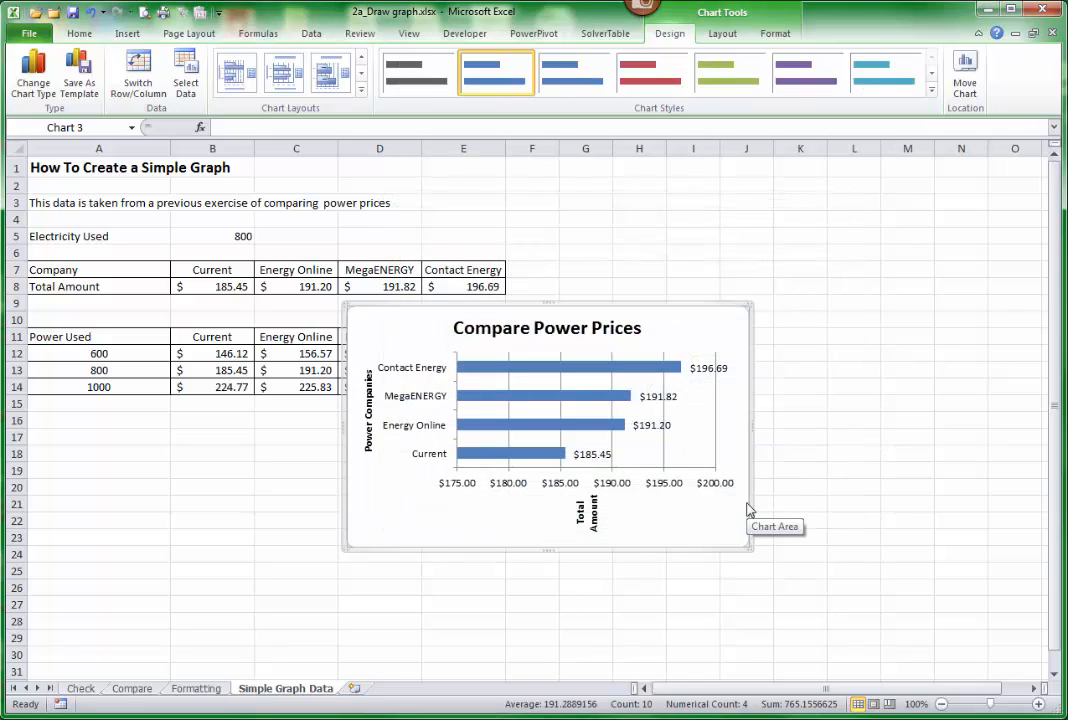
{"action": "left_click", "coordinate": [90, 16]}
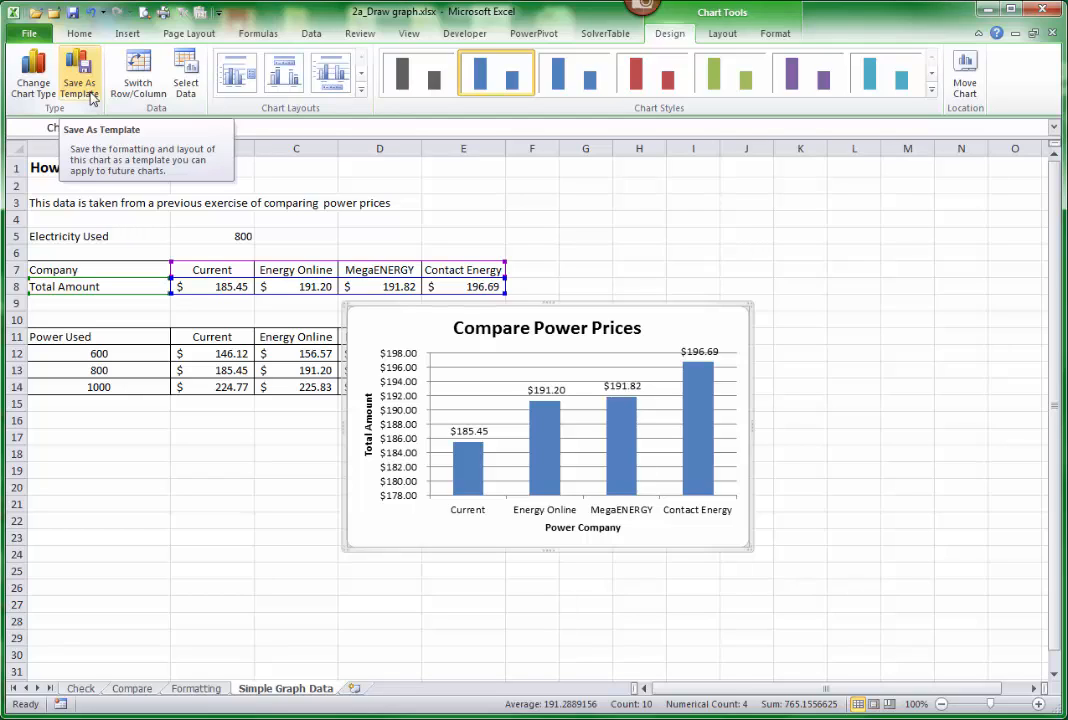
Open the dialog for saving the chart as a template and leave it without saving.
{"action": "left_click", "coordinate": [88, 90]}
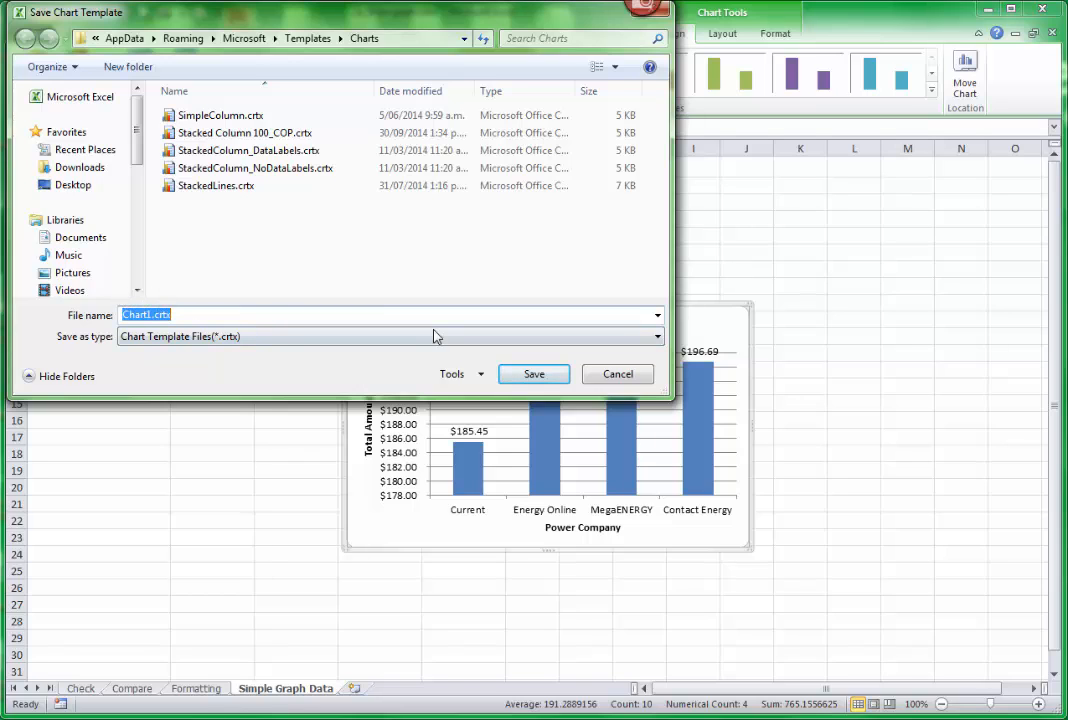
{"action": "left_click", "coordinate": [618, 375]}
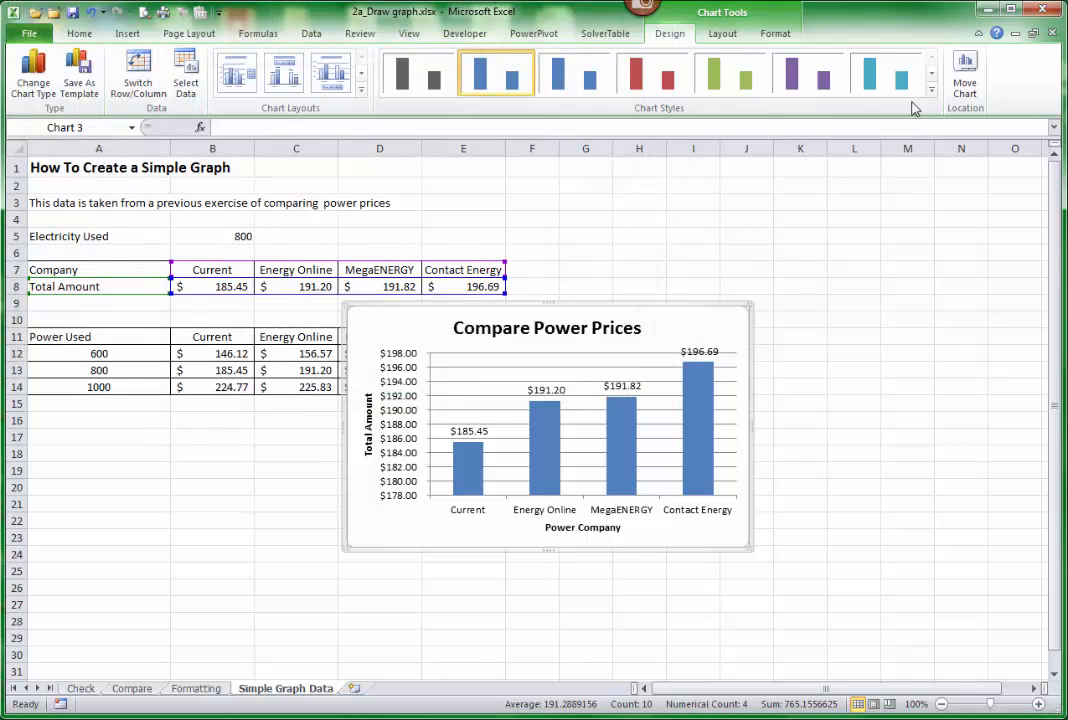
Move the chart to a new sheet named "Simple Graph".
{"action": "left_click", "coordinate": [966, 74]}
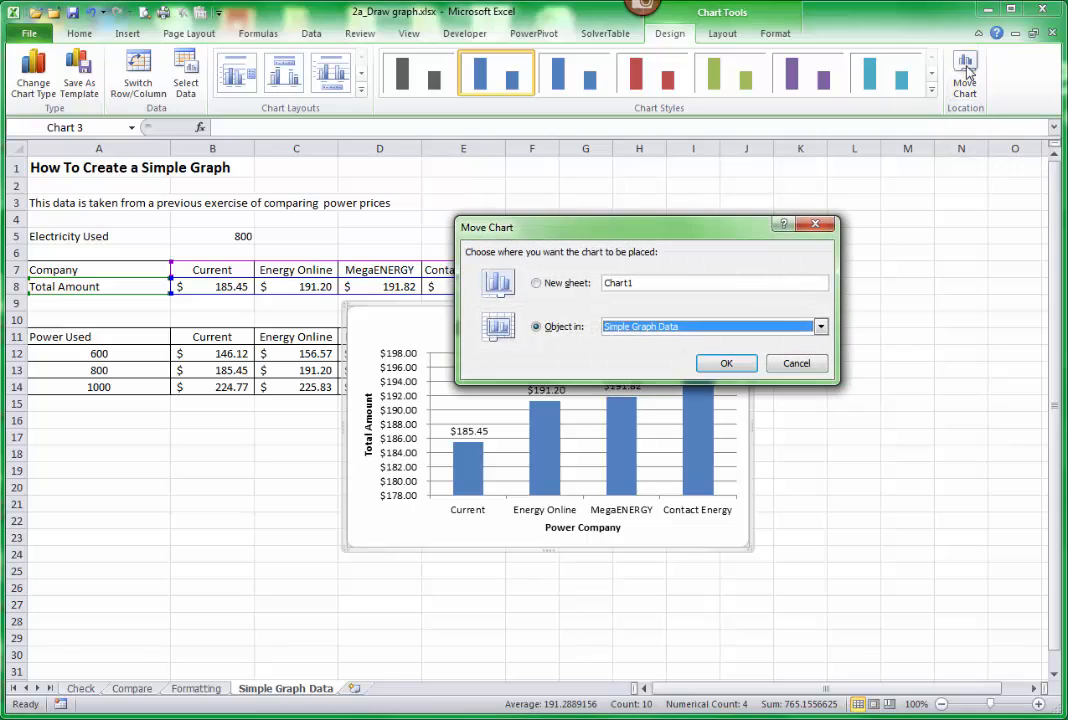
{"action": "left_click", "coordinate": [536, 284]}
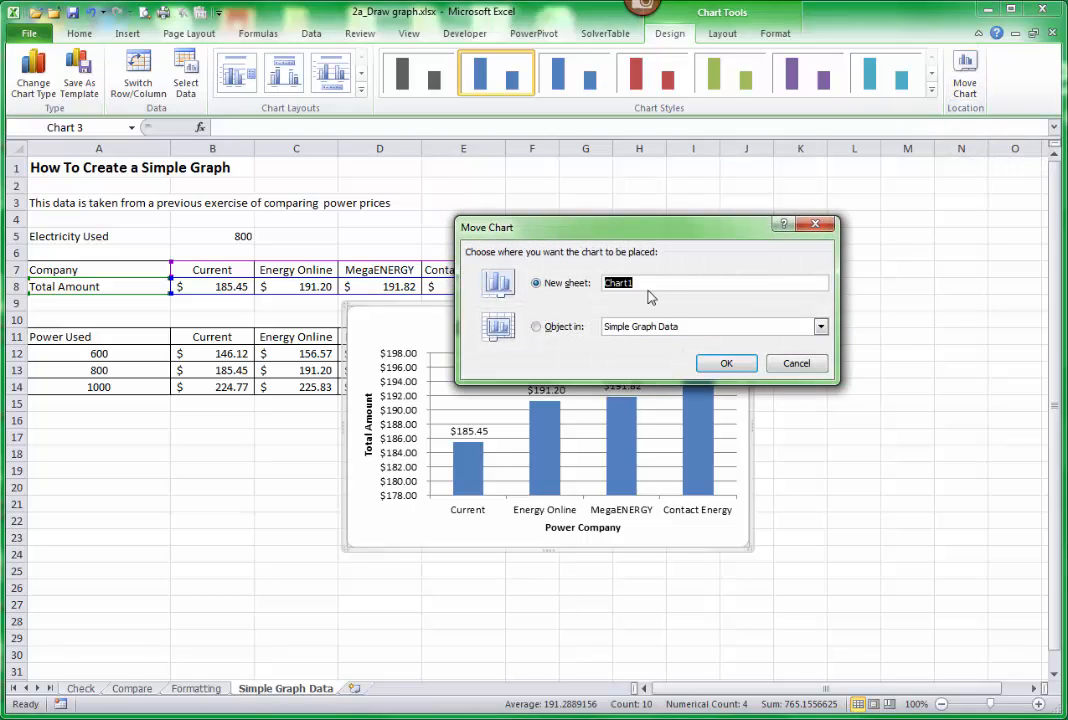
{"action": "type", "text": "Simple Graph"}
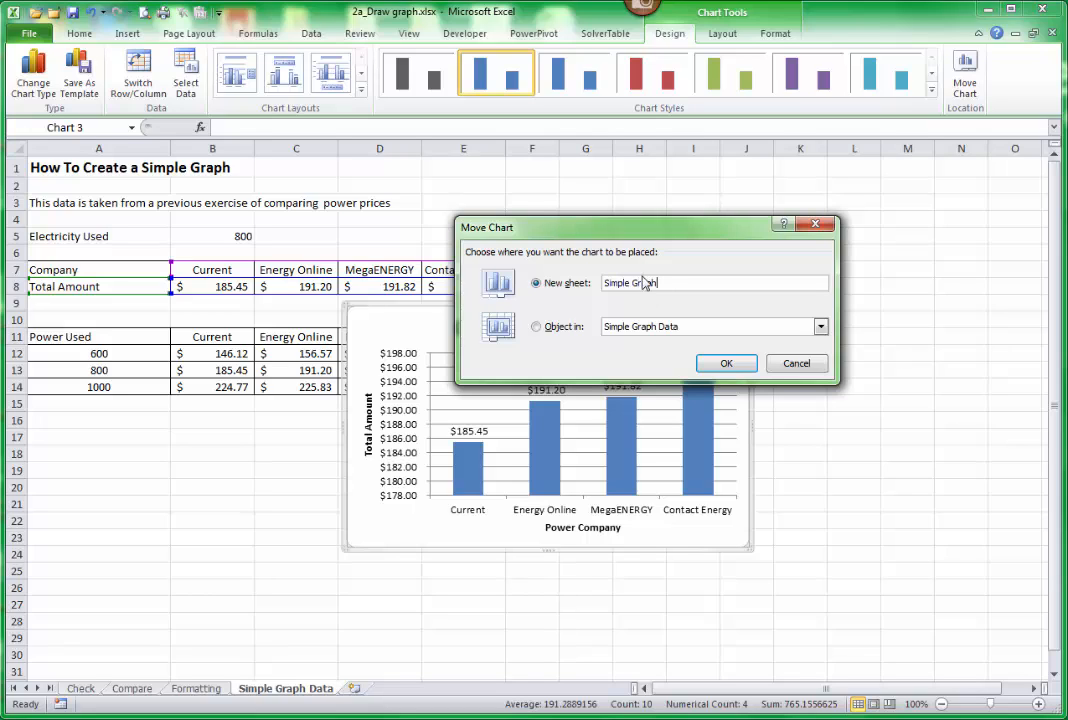
{"action": "left_click", "coordinate": [723, 366]}
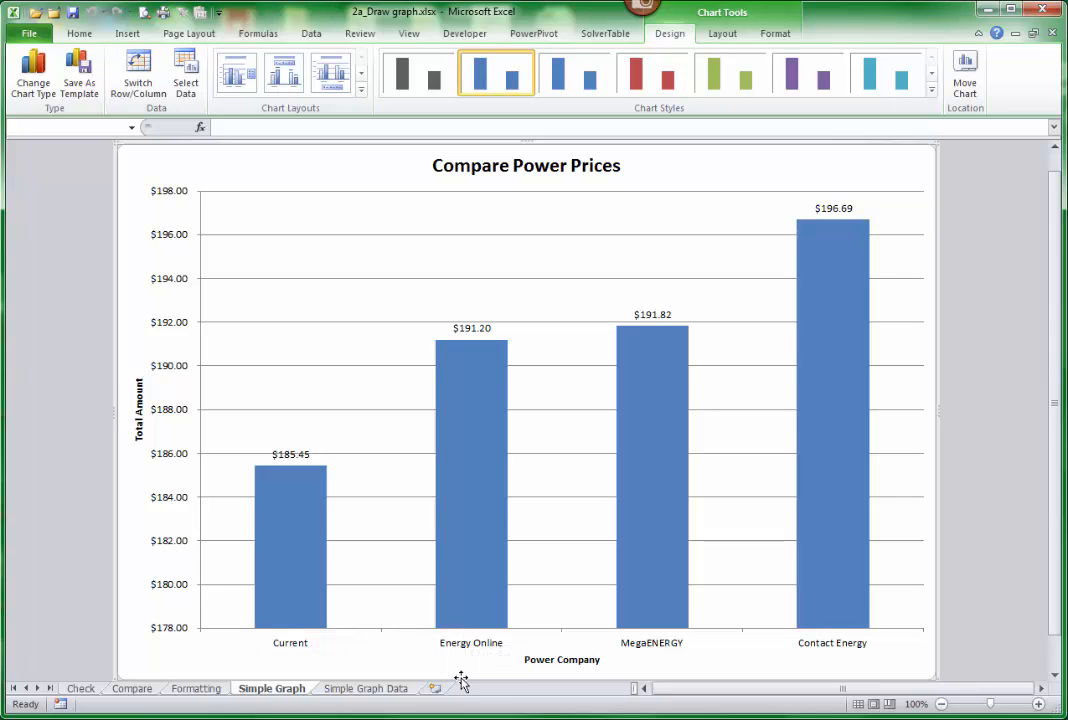
Increase the font size of the horizontal axis title "Power Company" to 16.
{"action": "left_click", "coordinate": [532, 658]}
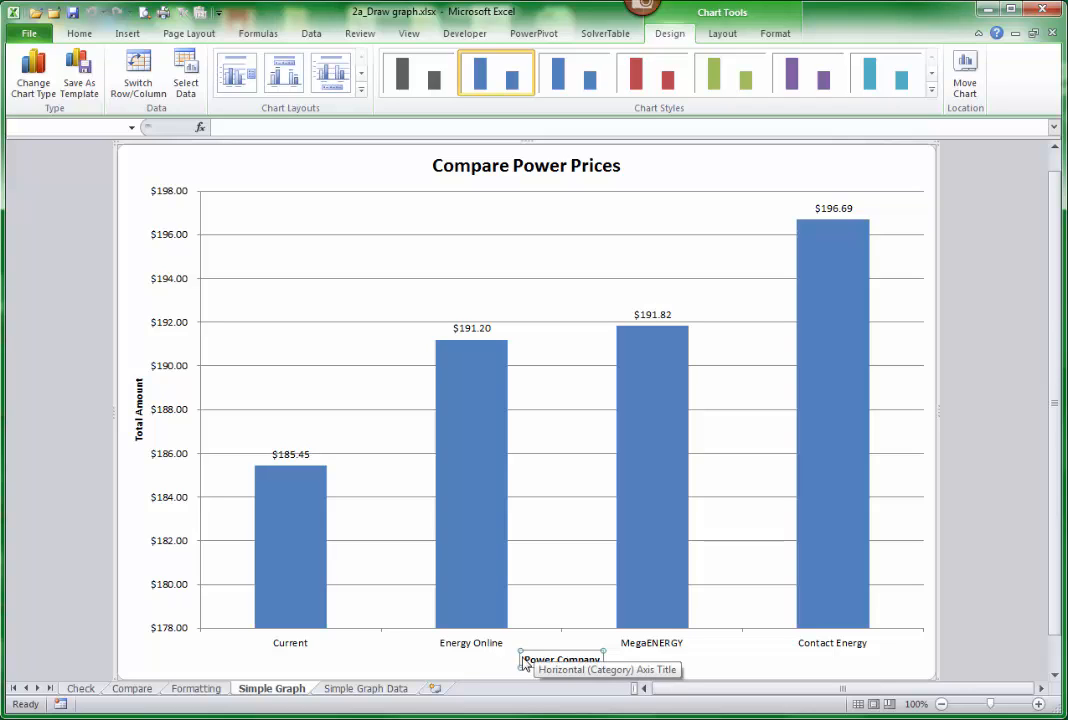
{"action": "left_click", "coordinate": [80, 34]}
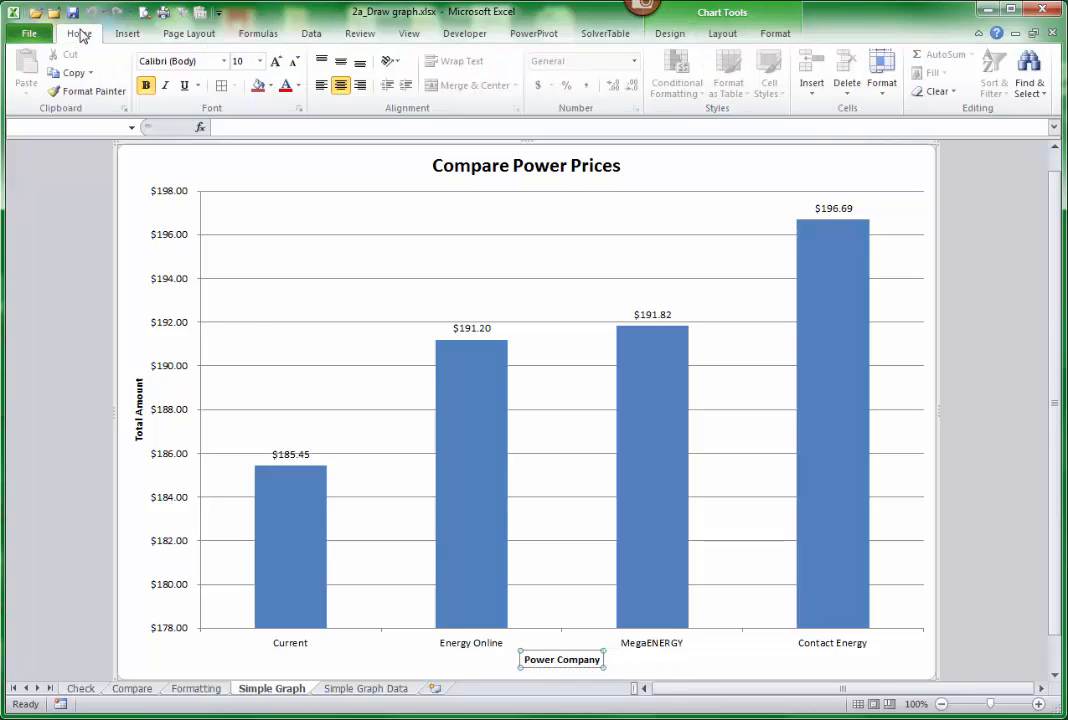
{"action": "left_click", "coordinate": [277, 64]}
{"action": "left_click", "coordinate": [277, 64]}
{"action": "left_click", "coordinate": [277, 64]}
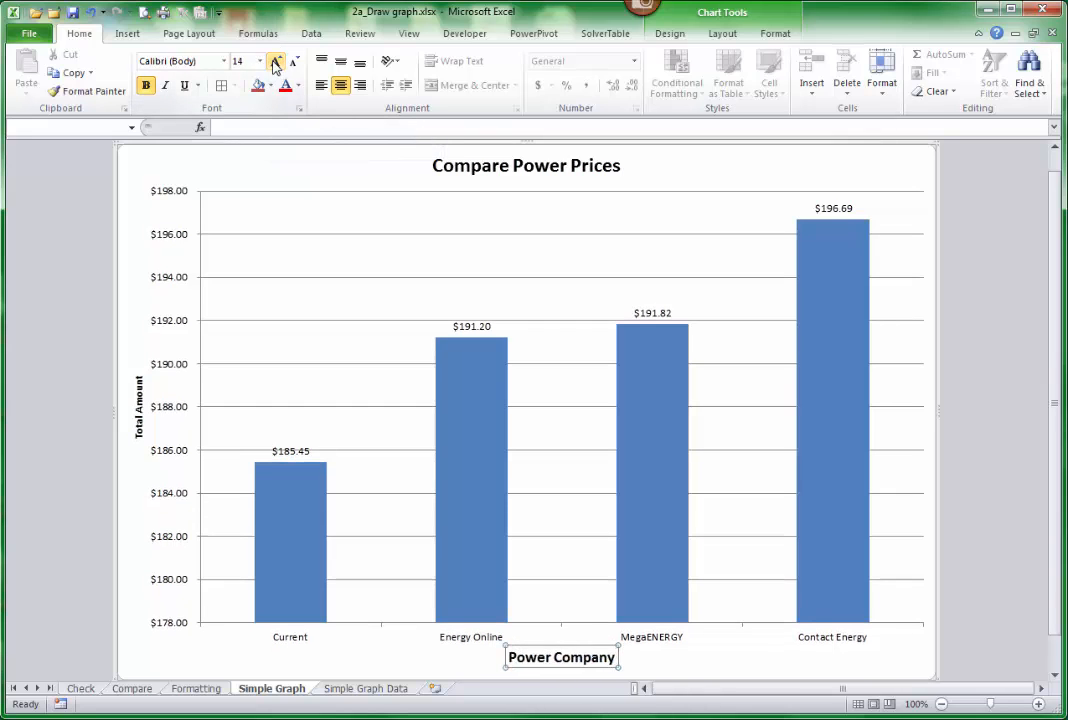
{"action": "left_click", "coordinate": [277, 64]}
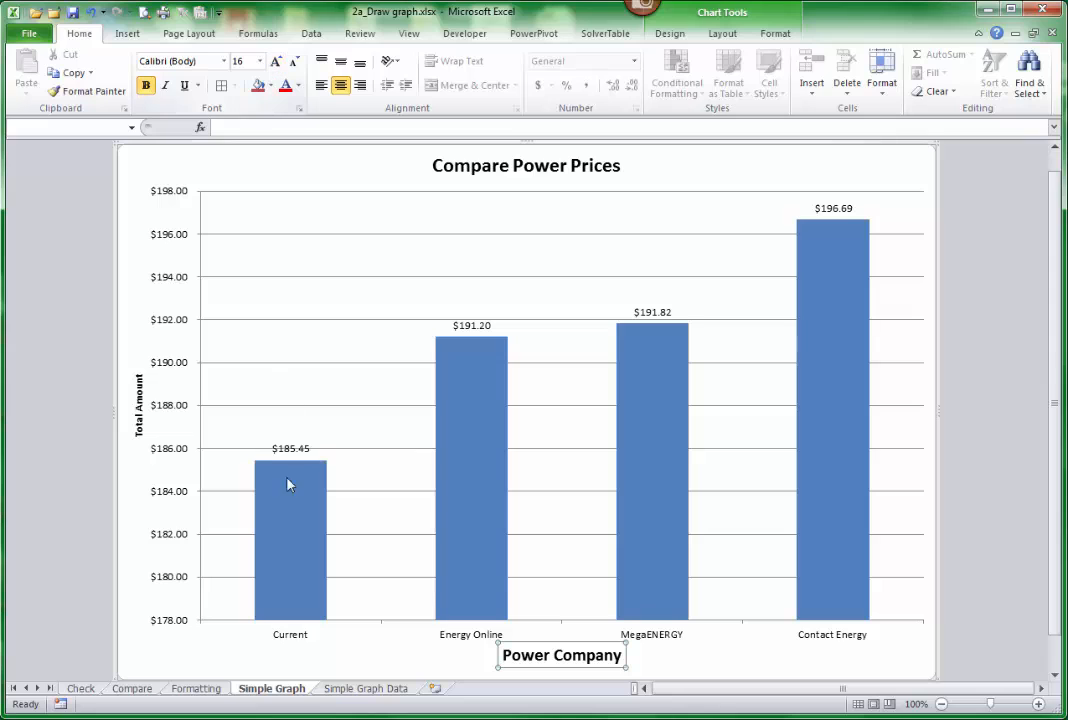
Increase the font size of the company names along the horizontal axis to 11.
{"action": "left_click", "coordinate": [285, 641]}
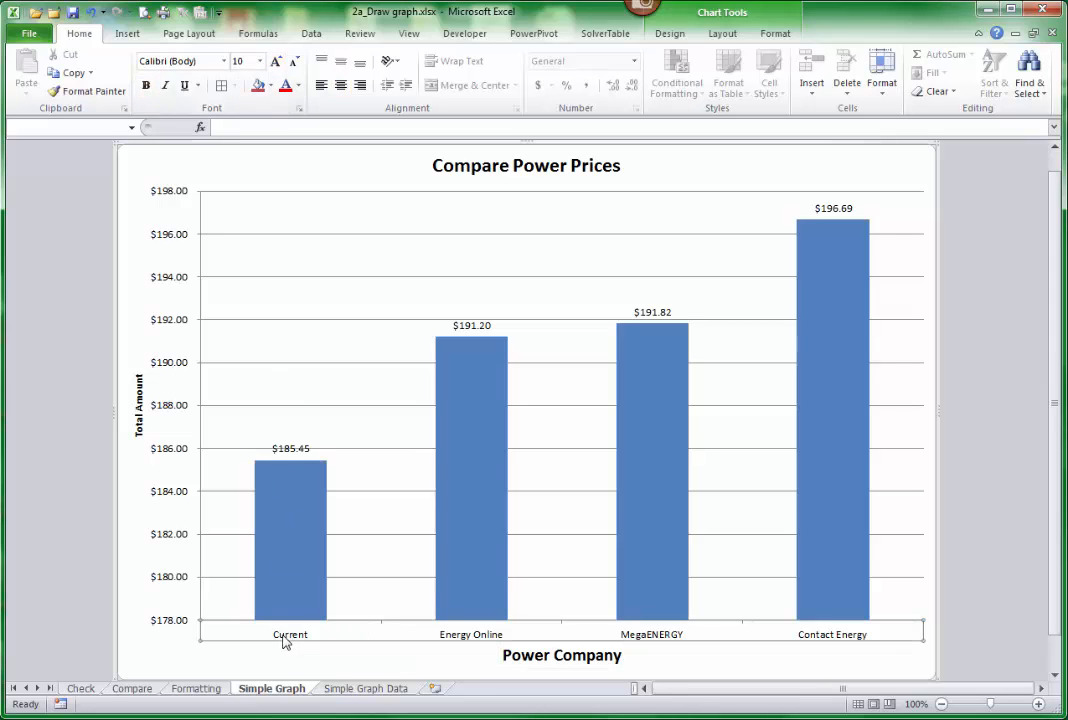
{"action": "left_click", "coordinate": [276, 63]}
{"action": "left_click", "coordinate": [276, 63]}
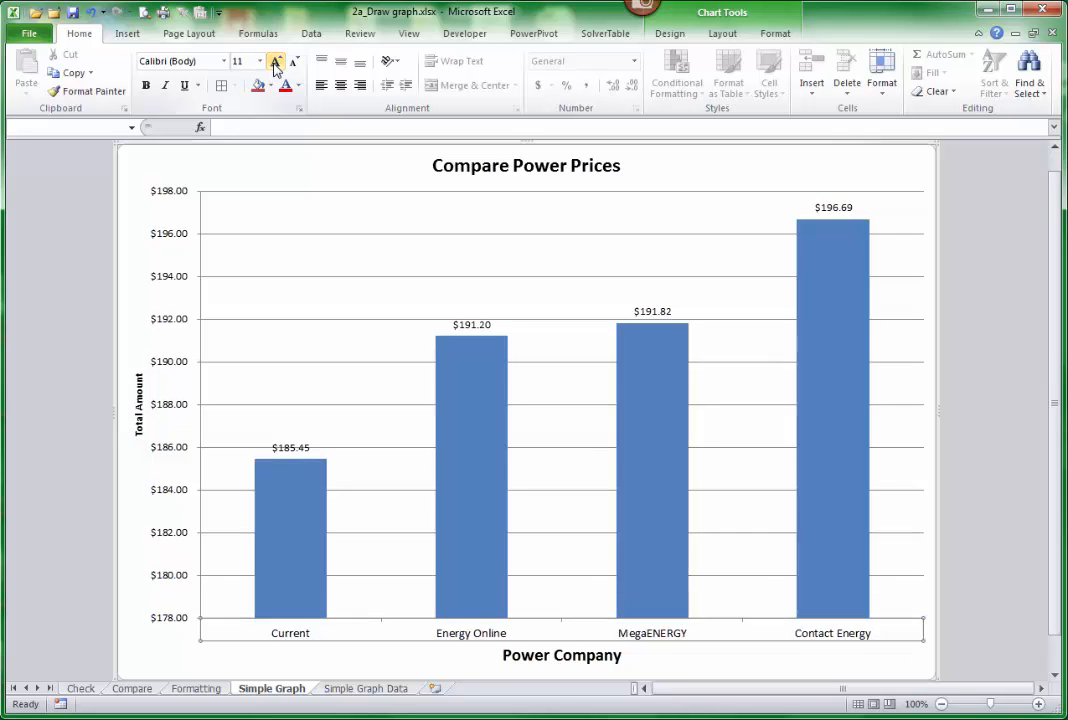
Increase the font size of the vertical axis title "Total Amount" to 16.
{"action": "left_click", "coordinate": [138, 412]}
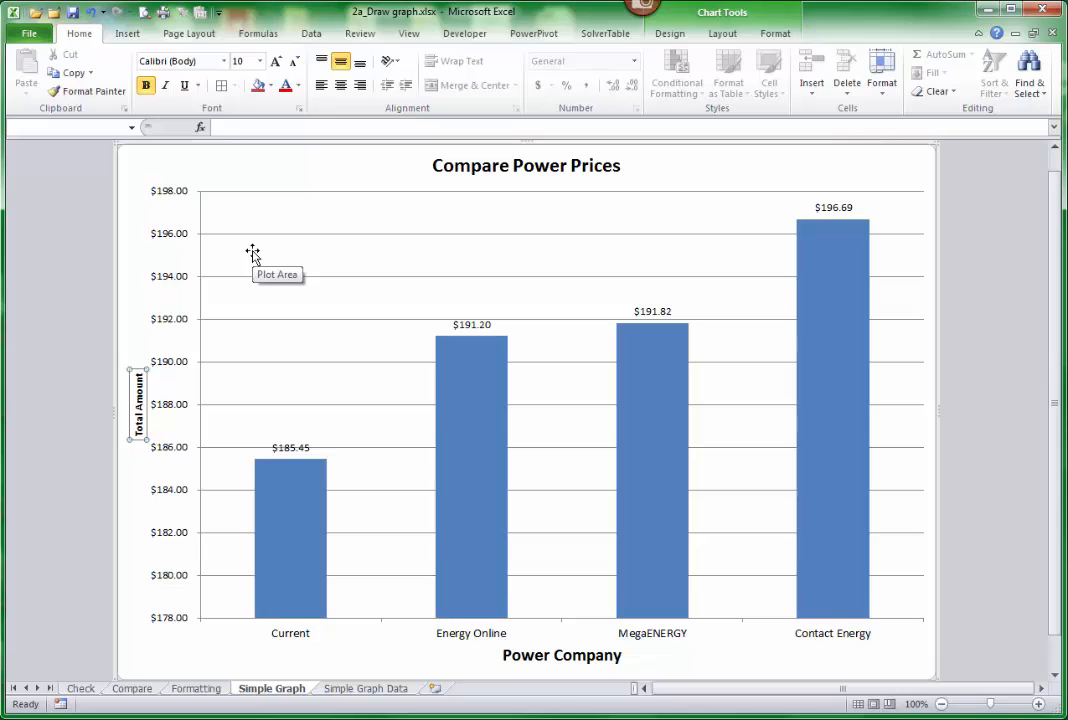
{"action": "left_click", "coordinate": [276, 62]}
{"action": "left_click", "coordinate": [276, 62]}
{"action": "left_click", "coordinate": [276, 62]}
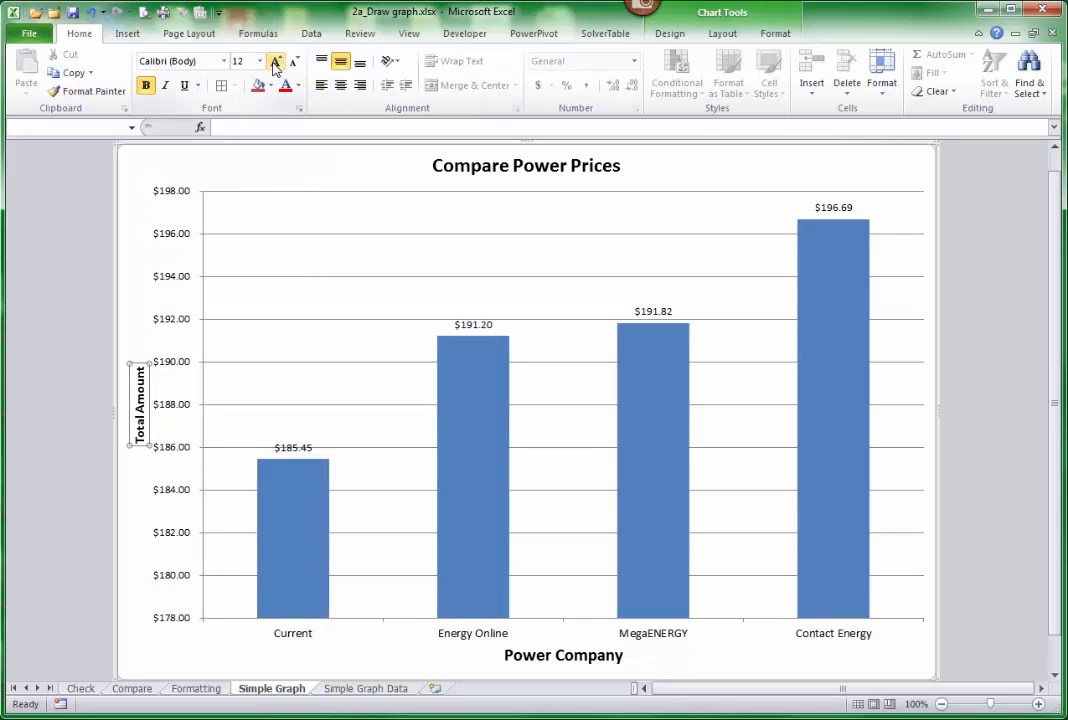
{"action": "left_click", "coordinate": [276, 62]}
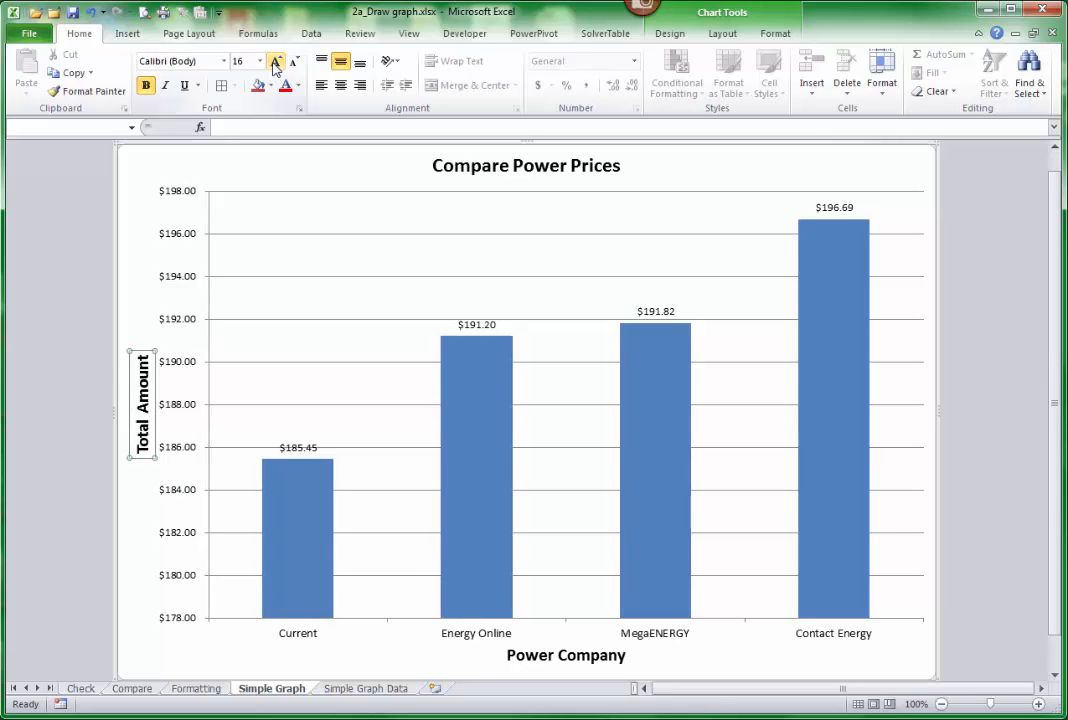
Increase the font size of the chart title "Compare Power Prices" by three size increments.
{"action": "left_click", "coordinate": [200, 238]}
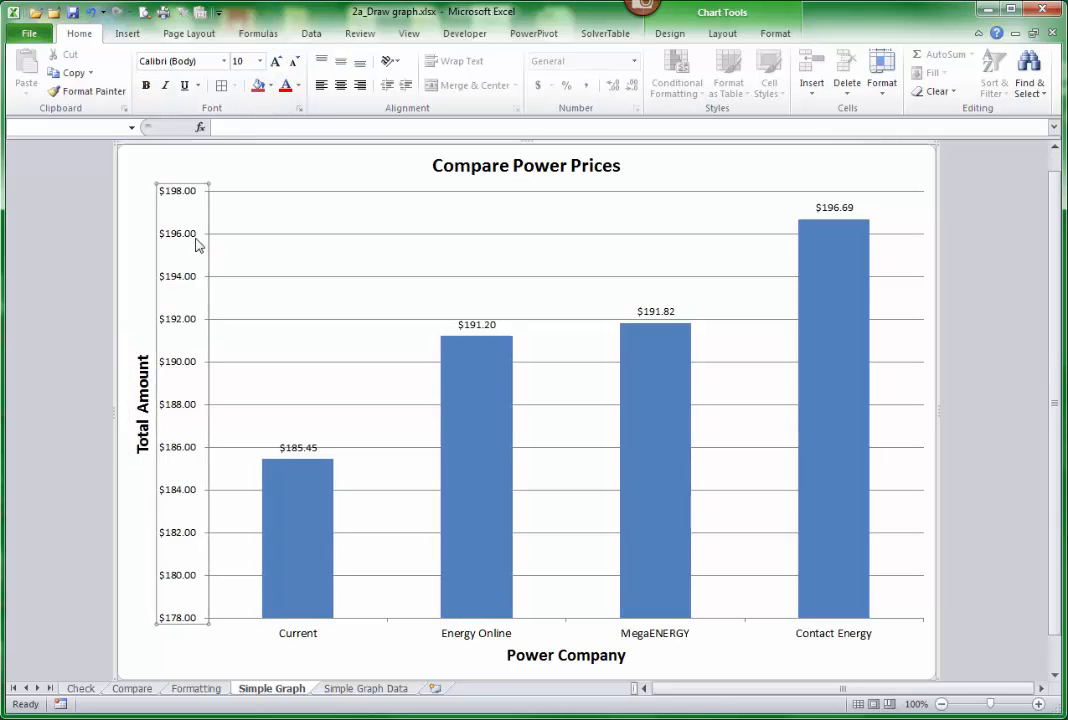
{"action": "left_click", "coordinate": [303, 230]}
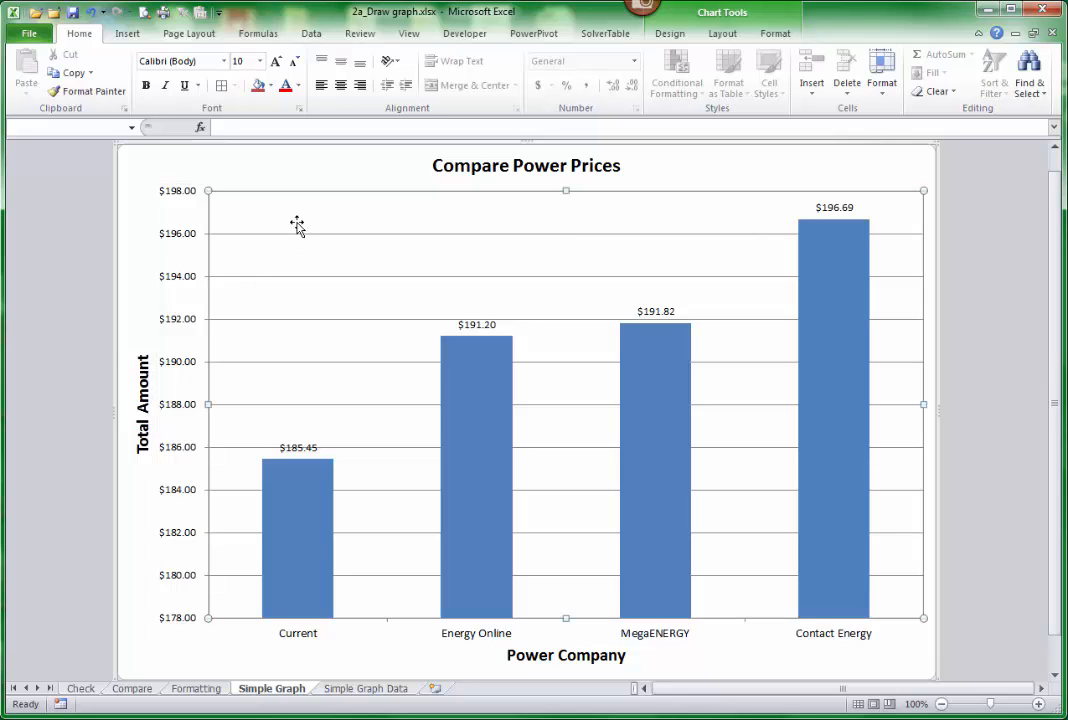
{"action": "left_click", "coordinate": [483, 172]}
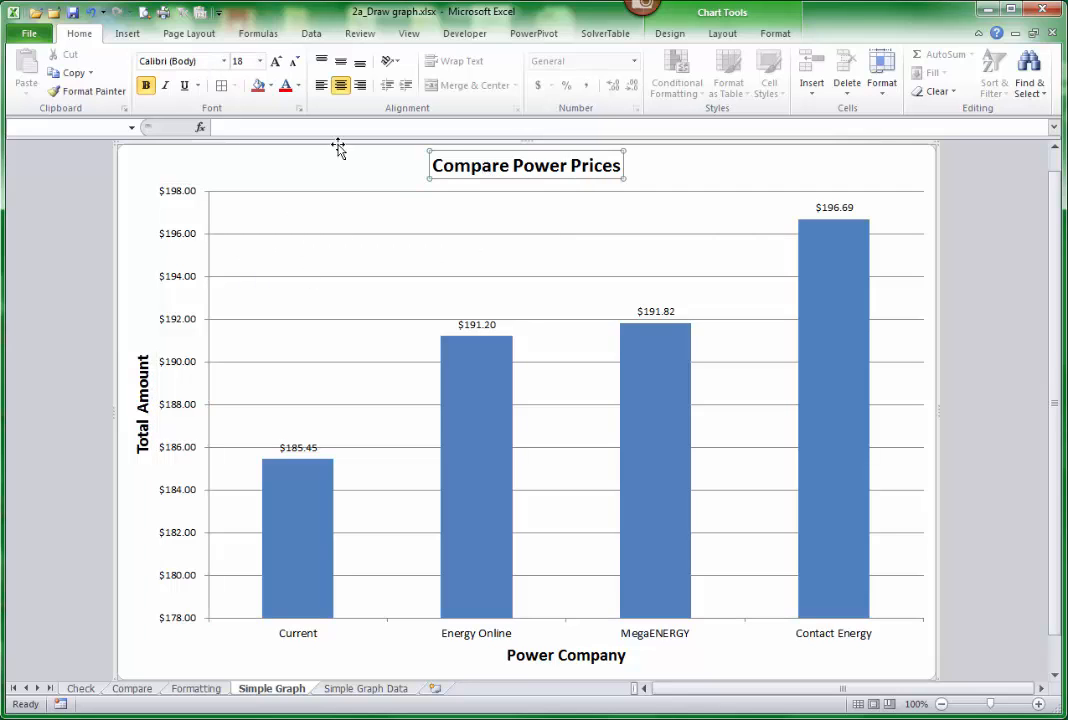
{"action": "left_click", "coordinate": [276, 62]}
{"action": "left_click", "coordinate": [276, 62]}
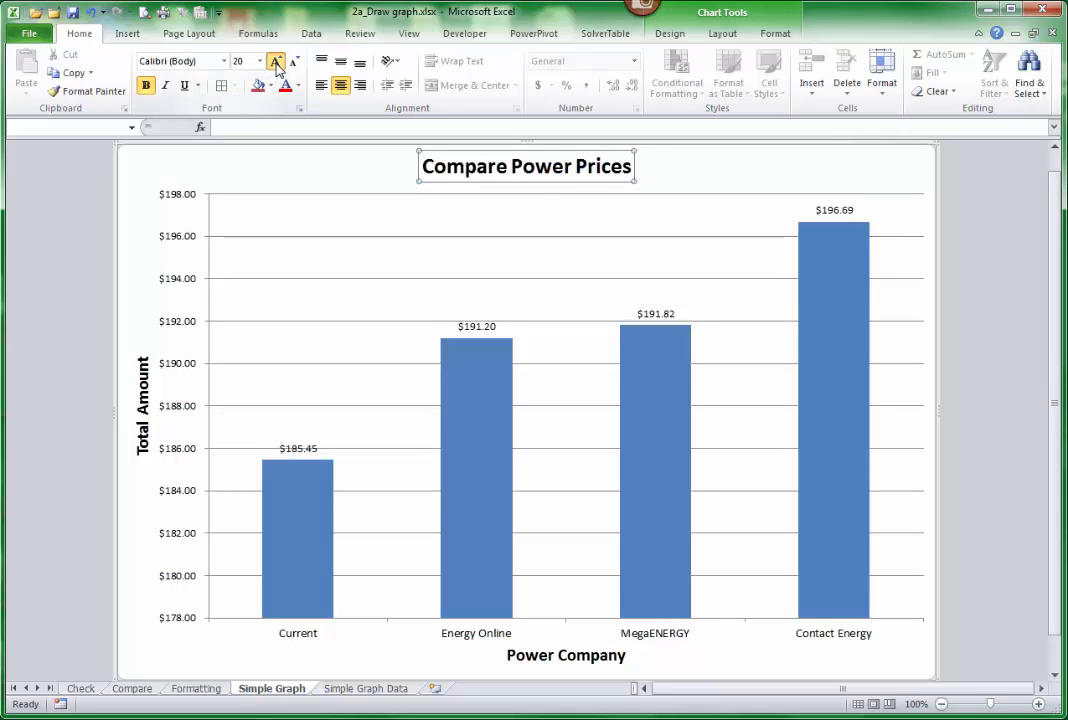
{"action": "left_click", "coordinate": [276, 62]}
{"action": "left_click", "coordinate": [763, 180]}
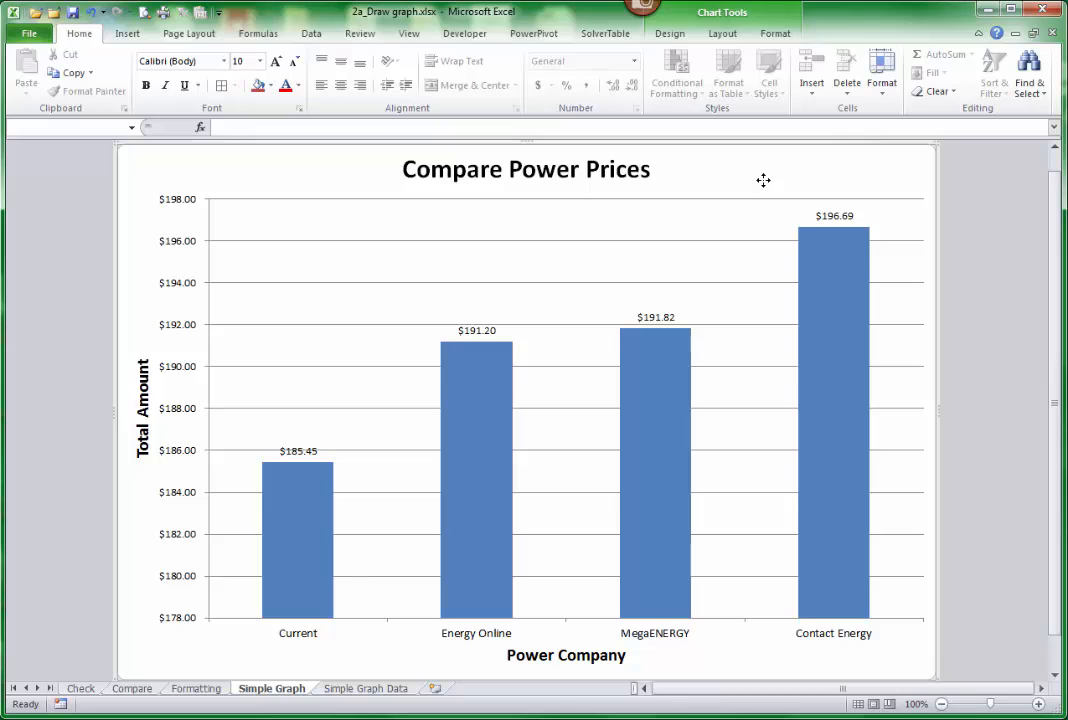
Change the chart's data range to A12:E13 on the Simple Graph Data sheet, the table for 1000 electricity used.
{"action": "left_click", "coordinate": [671, 35]}
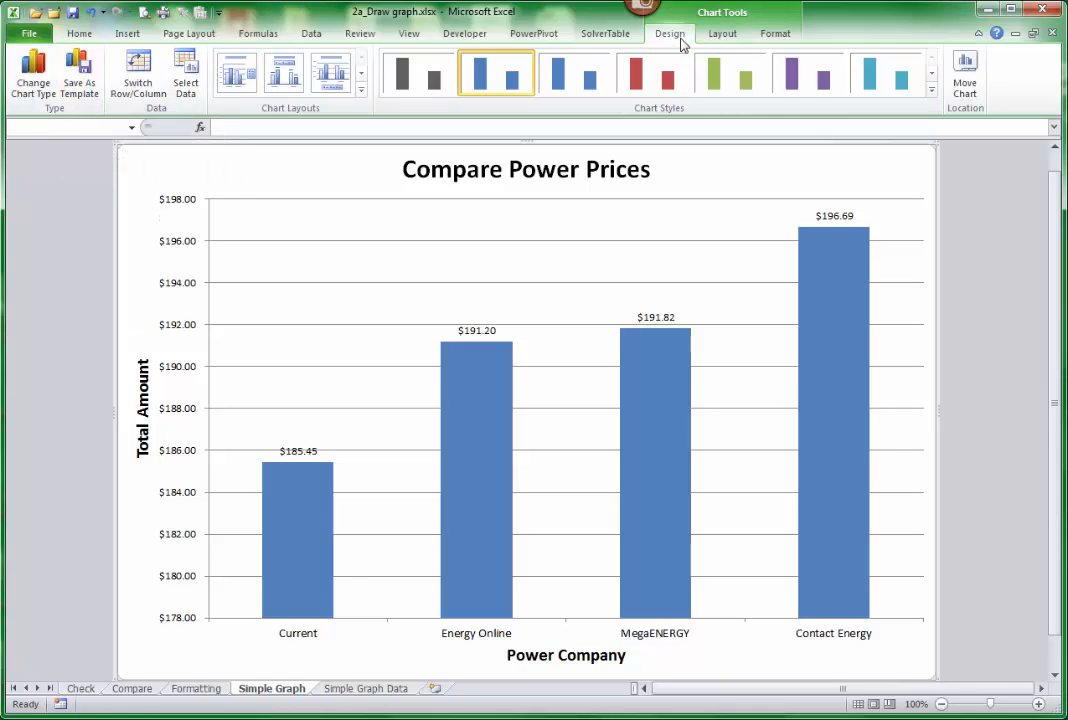
{"action": "left_click", "coordinate": [695, 220]}
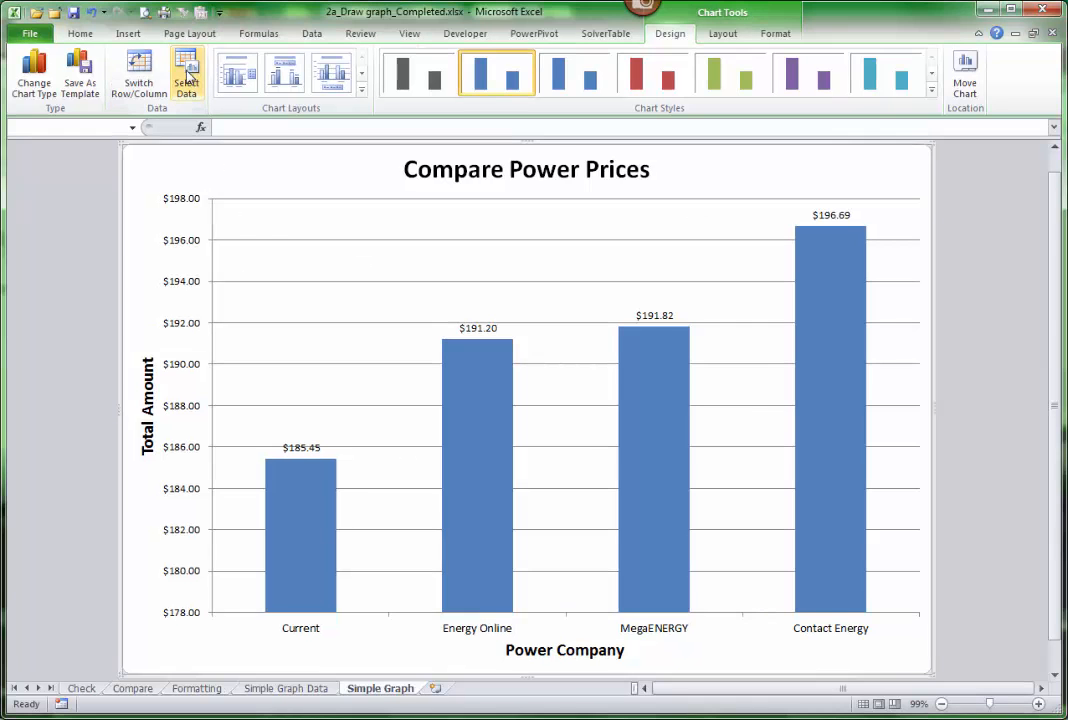
{"action": "left_click", "coordinate": [187, 78]}
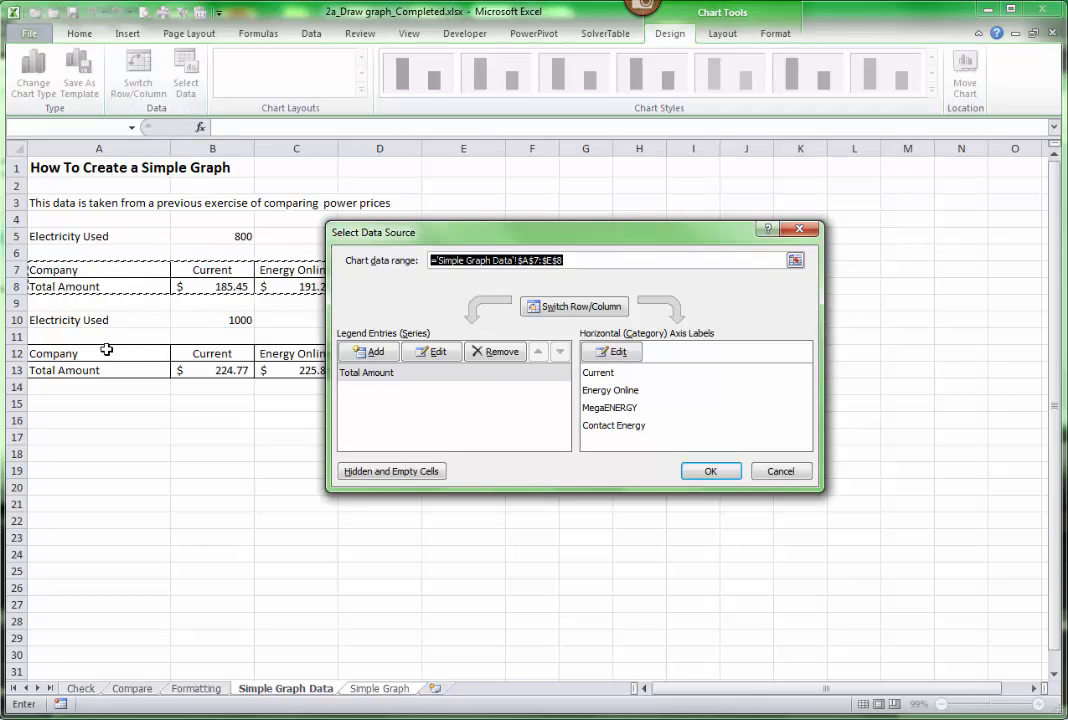
{"action": "left_click_drag", "start_coordinate": [105, 350], "coordinate": [466, 373]}
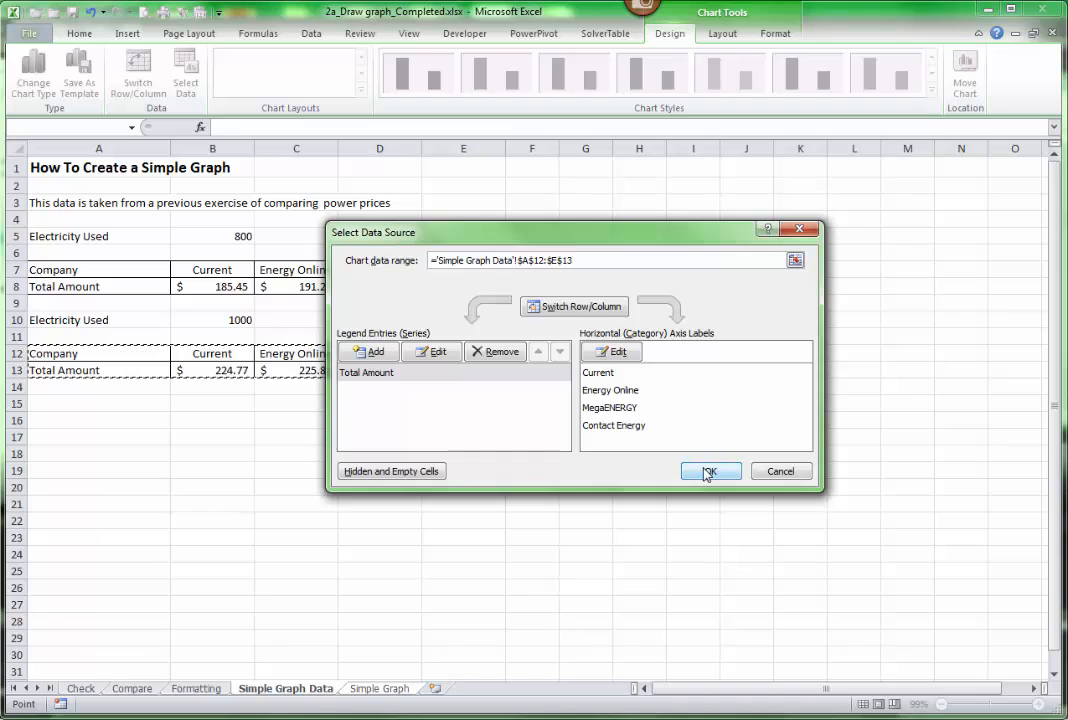
{"action": "left_click", "coordinate": [702, 470]}
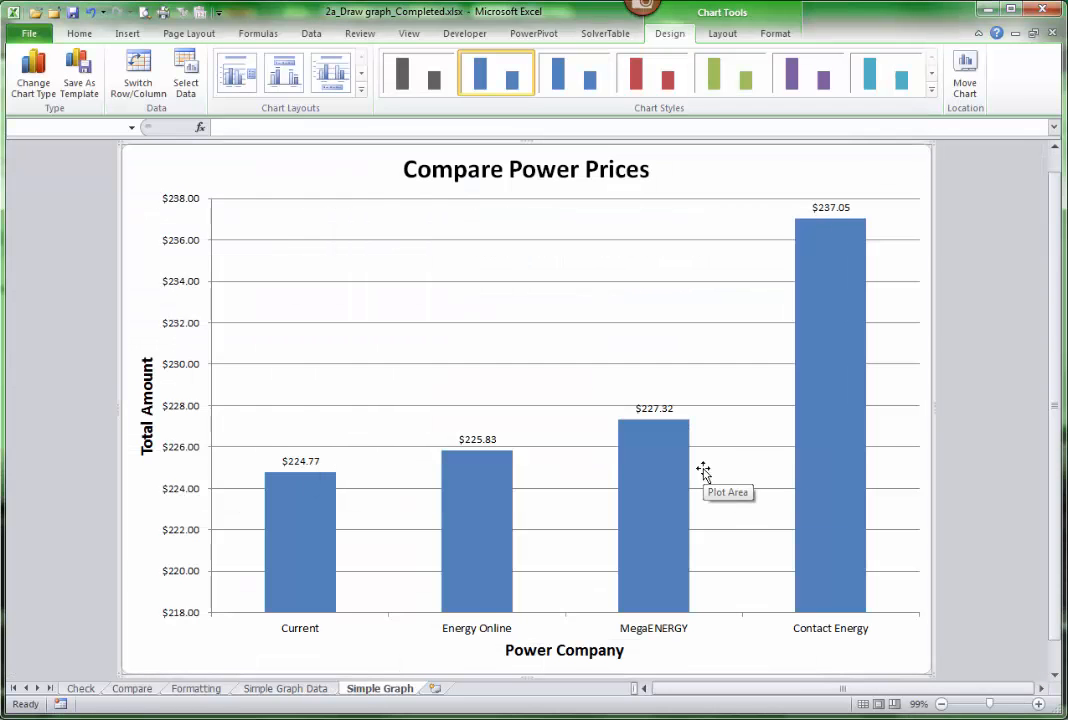